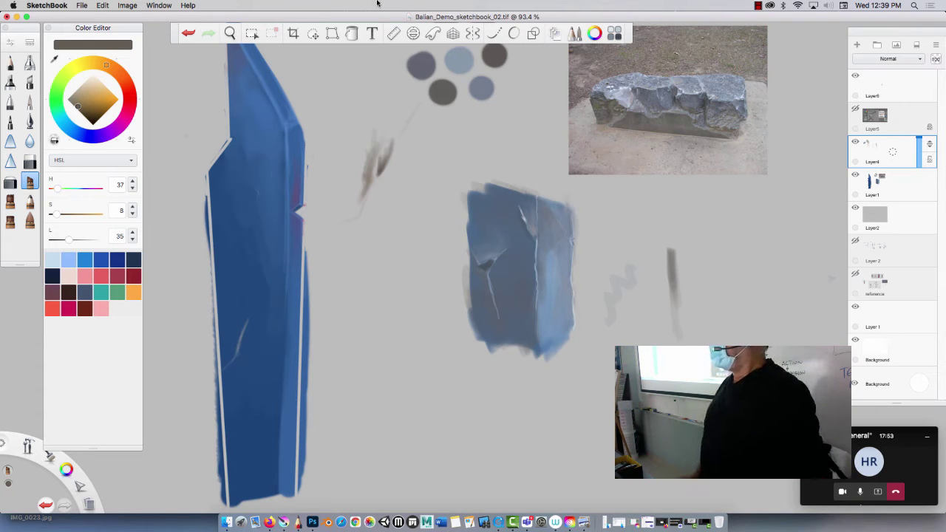
# - Save the current sketch and create a new document with a warm light-grey background
pyautogui.moveTo(898, 34); pyautogui.dragTo(870, 35)
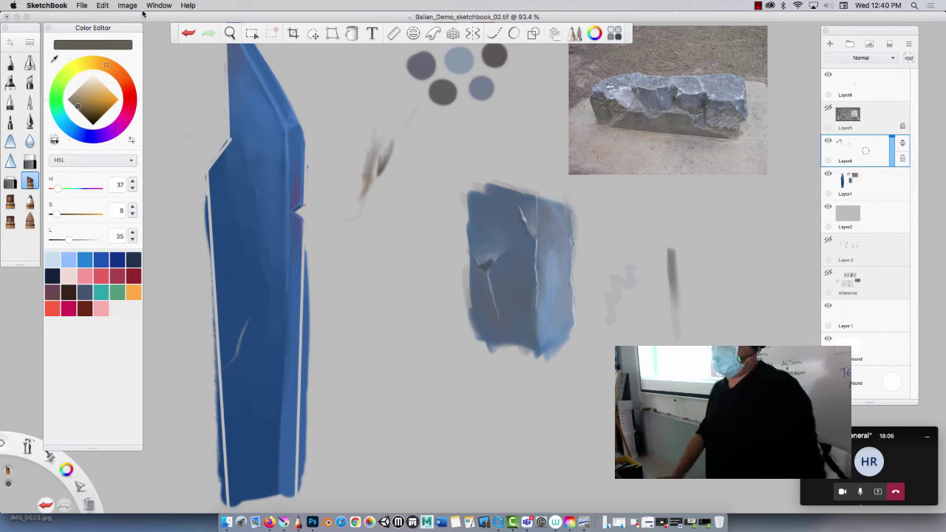
pyautogui.press('super+s')
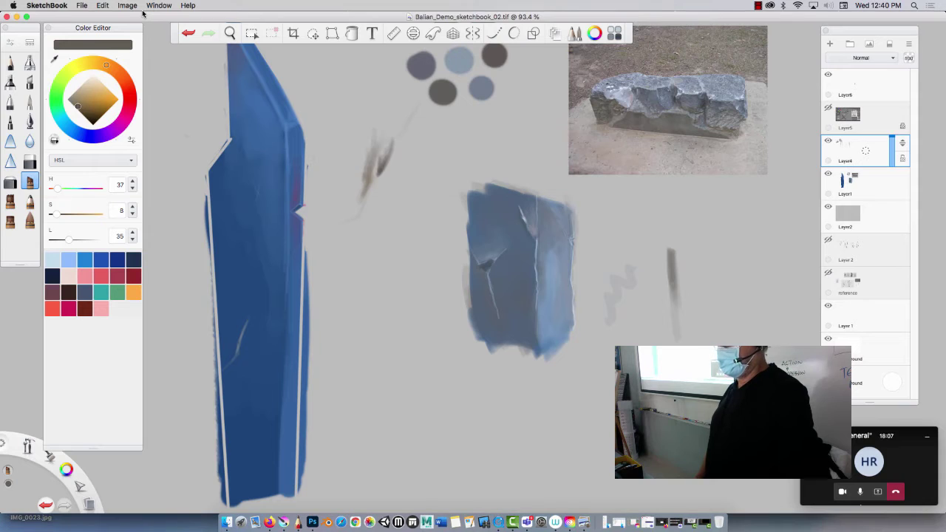
pyautogui.press('super+n')
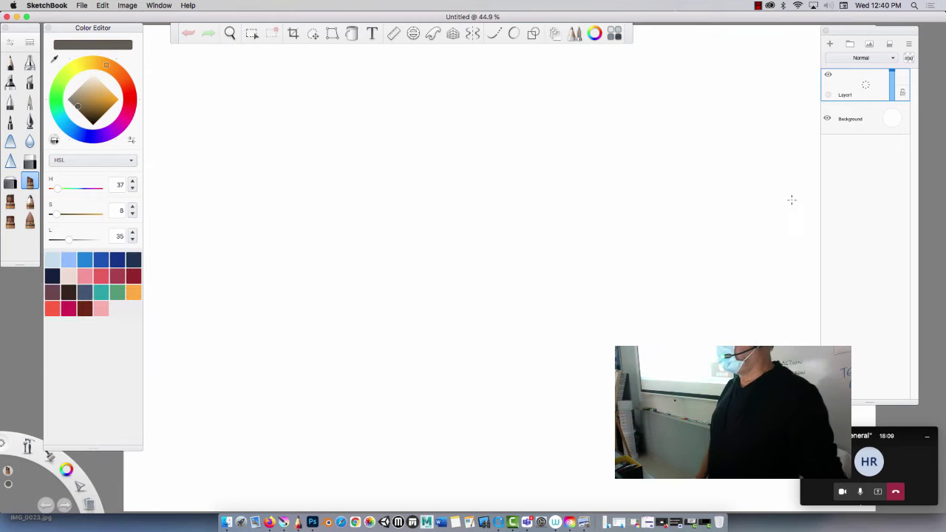
pyautogui.click(891, 120)
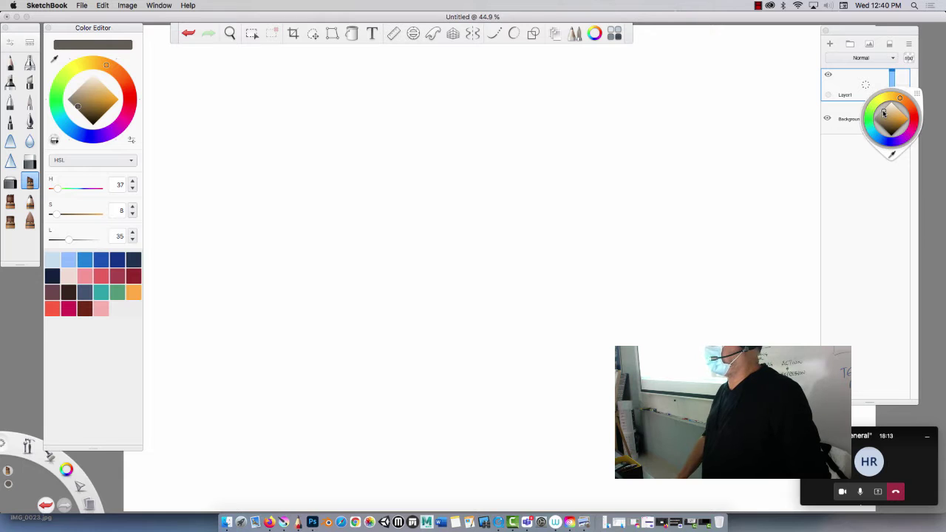
pyautogui.click(884, 112)
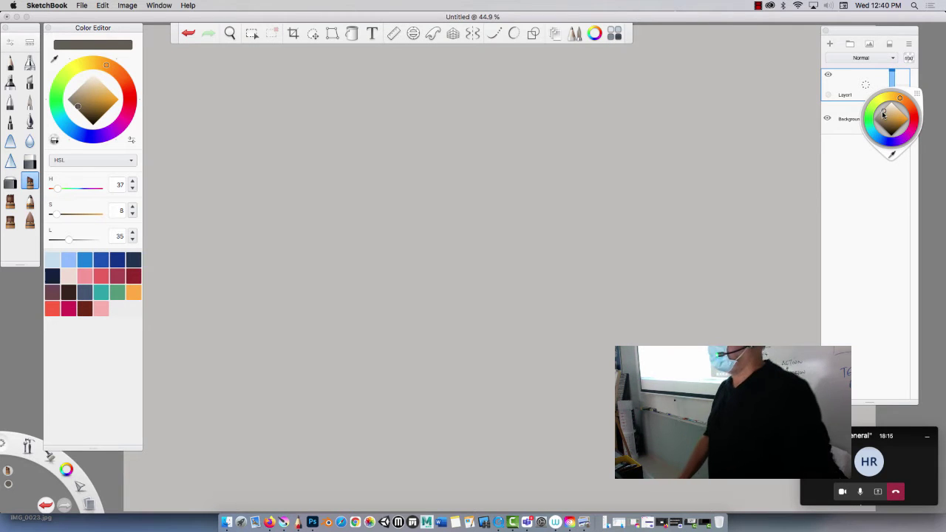
# - Switch to Krita to check the background layer, and to Photoshop to look through the sword concept document's layers
pyautogui.click(284, 522)
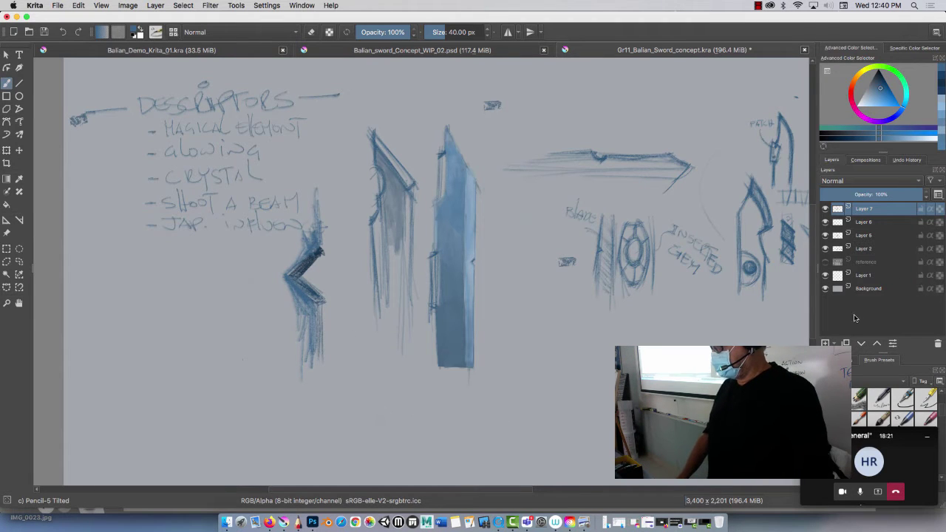
pyautogui.moveTo(867, 293)
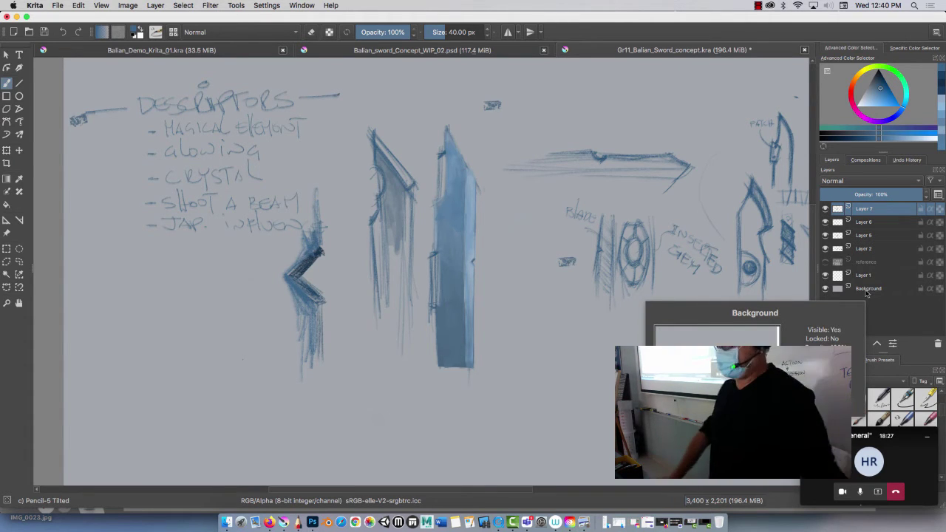
pyautogui.click(312, 522)
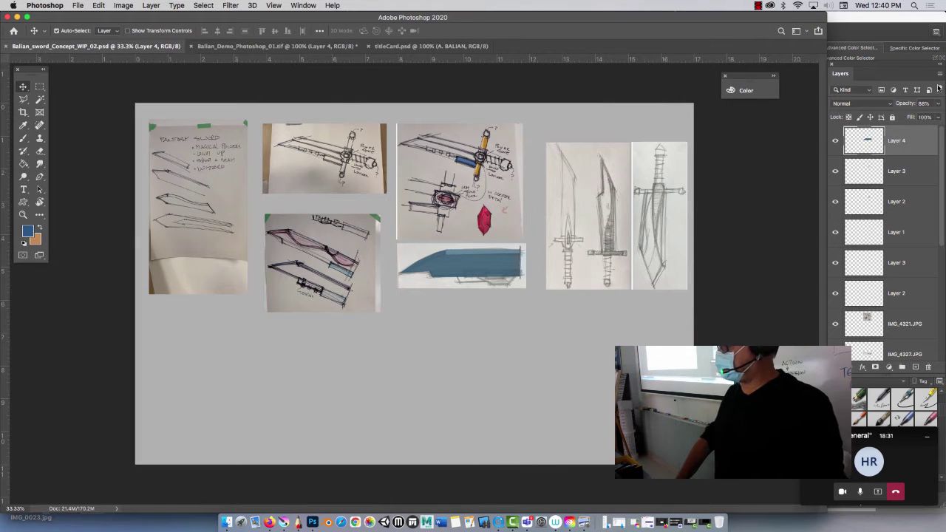
pyautogui.scroll(-8, 941, 132)
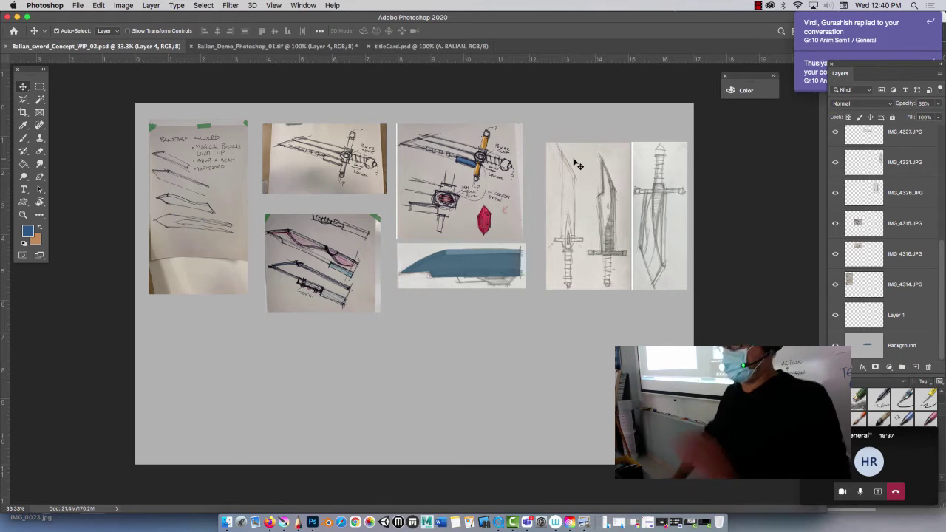
# - Select the IMG_4316.JPG sword sketch layer, toggle its visibility off and on, and show its transform box
pyautogui.click(303, 150)
pyautogui.rightClick(303, 150)
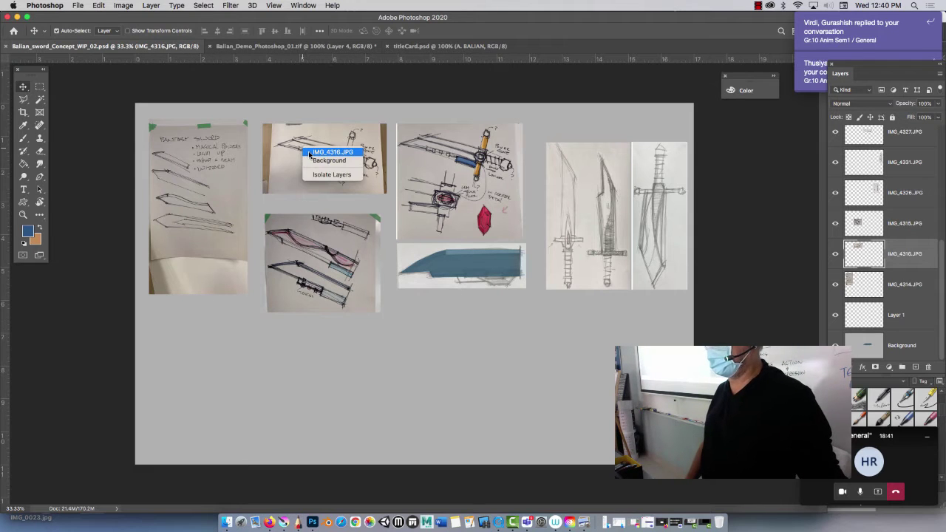
pyautogui.click(310, 152)
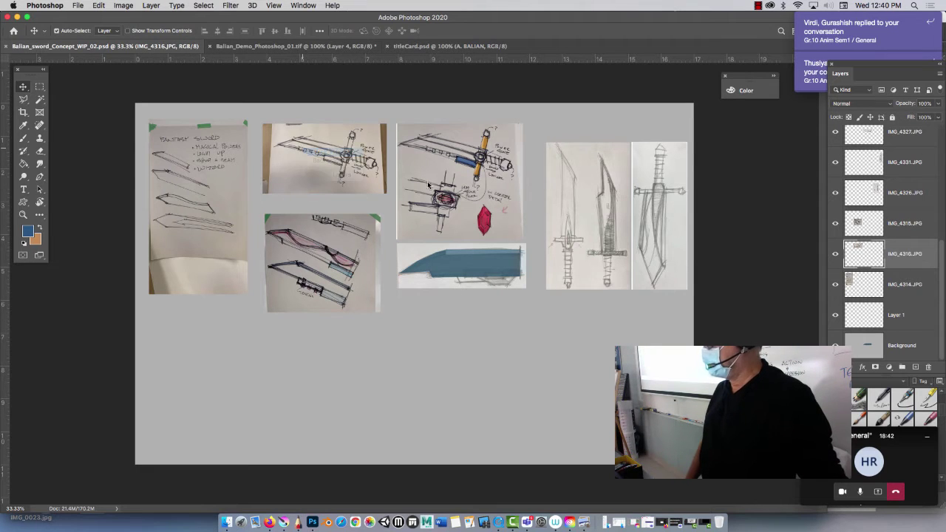
pyautogui.click(836, 254)
pyautogui.click(837, 255)
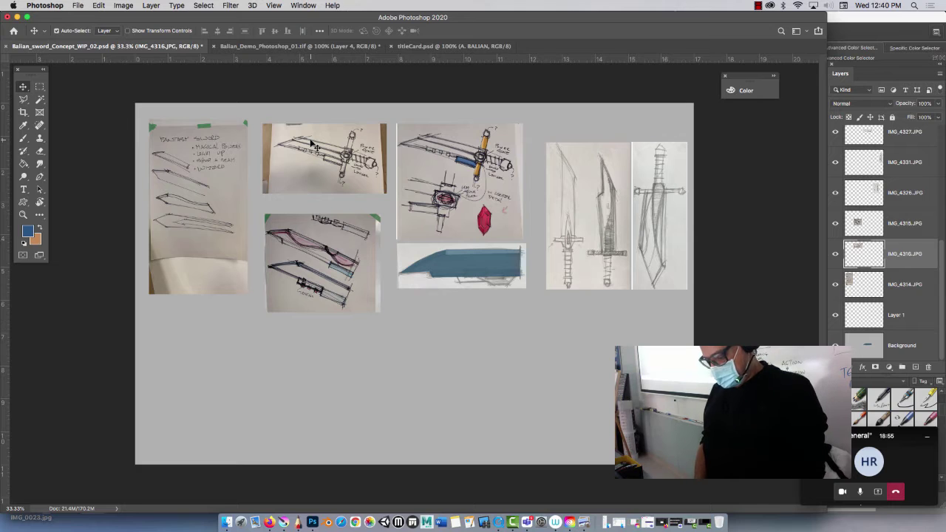
pyautogui.hotkey('ctrl', 't')
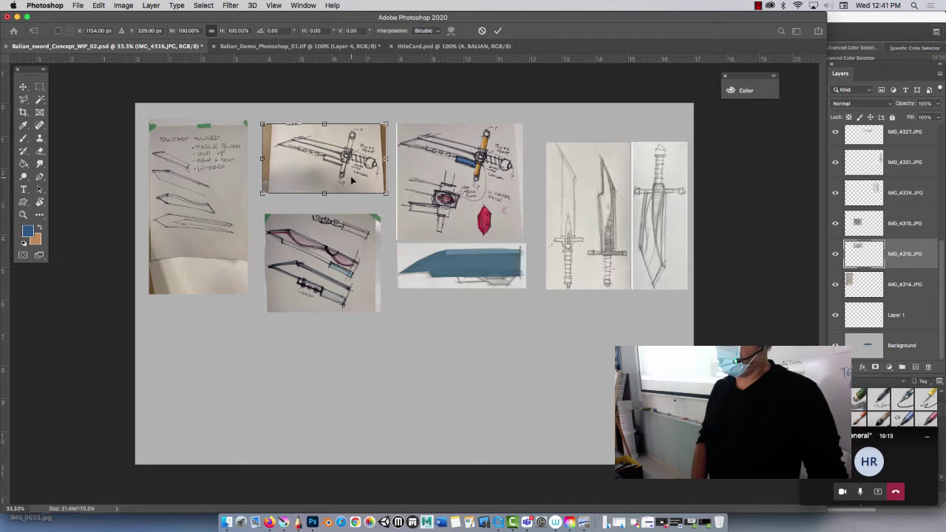
pyautogui.press('Return')
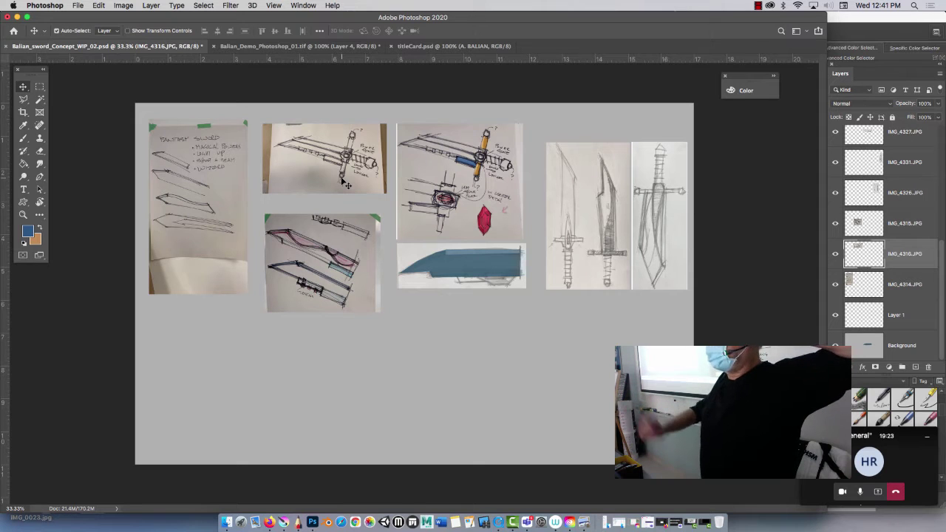
# - Create a new document from the recent 17 x 11 in at 200 ppi preset with a white background
pyautogui.press('super+n')
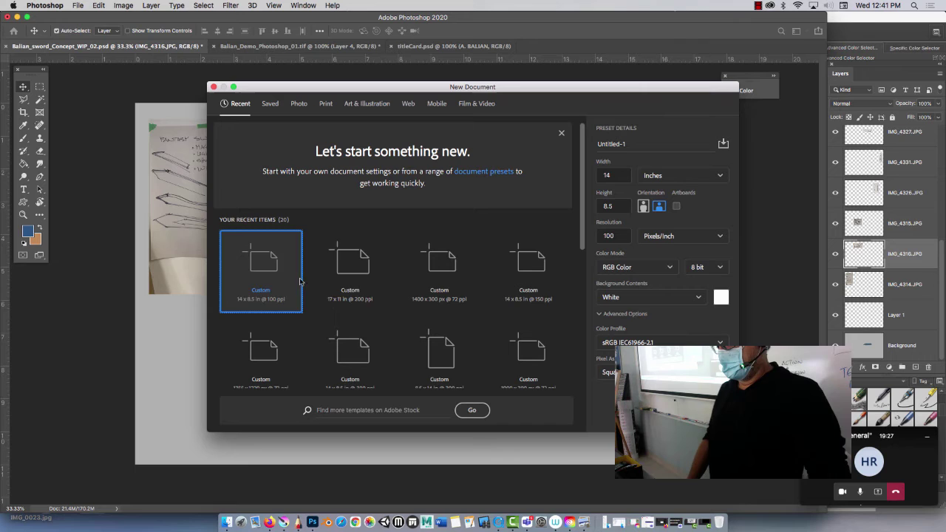
pyautogui.click(347, 273)
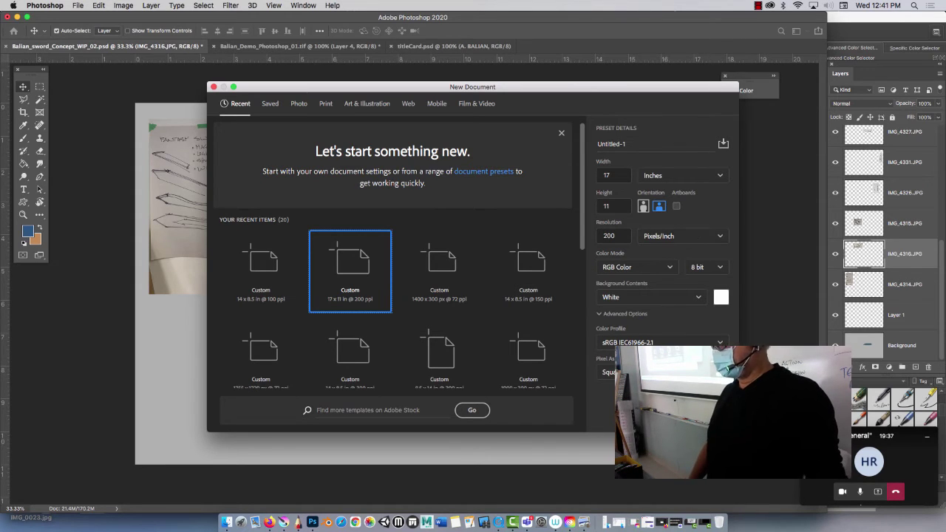
pyautogui.press('Return')
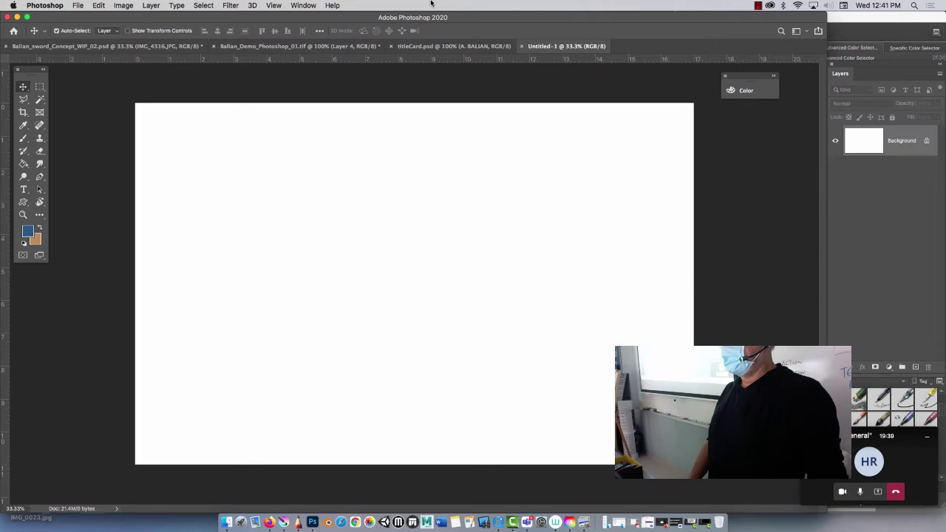
# - Copy the IMG_4316.JPG sword sketch layer from the sword concept document into the centre of the new document
pyautogui.click(329, 49)
pyautogui.click(129, 48)
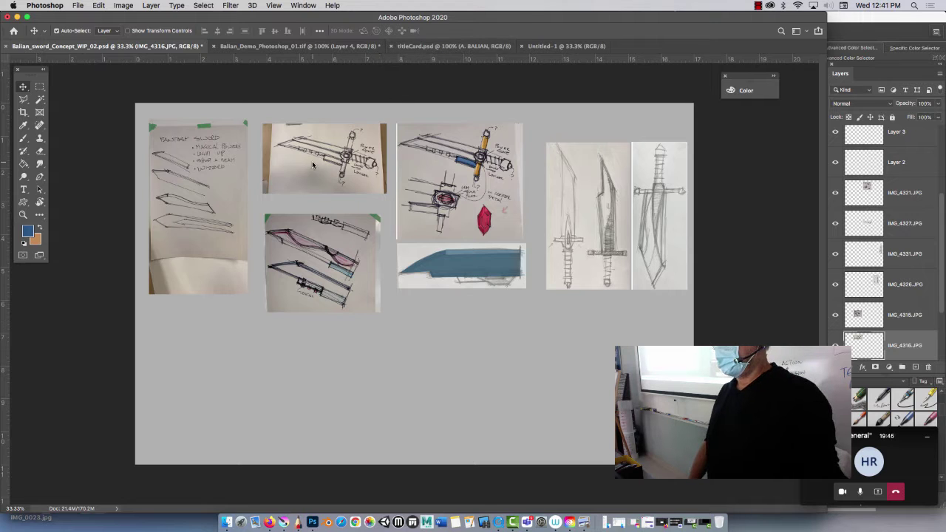
pyautogui.rightClick(313, 164)
pyautogui.click(323, 168)
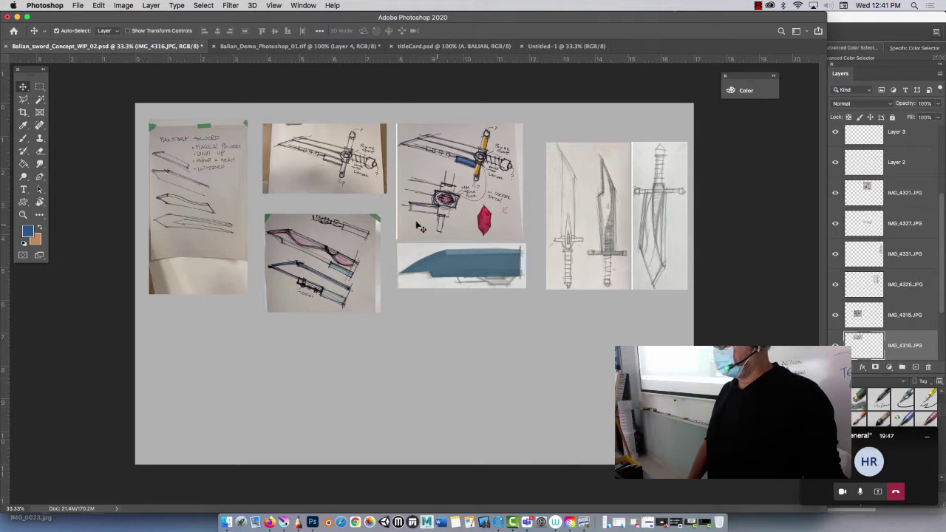
pyautogui.moveTo(333, 179)
pyautogui.mouseDown()
pyautogui.moveTo(468, 259)
pyautogui.moveTo(491, 158)
pyautogui.mouseUp()
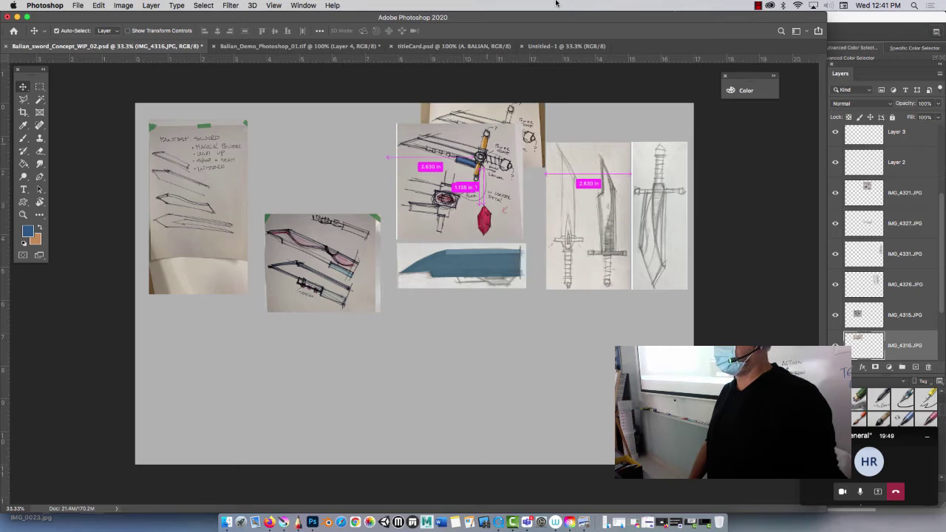
pyautogui.click(548, 47)
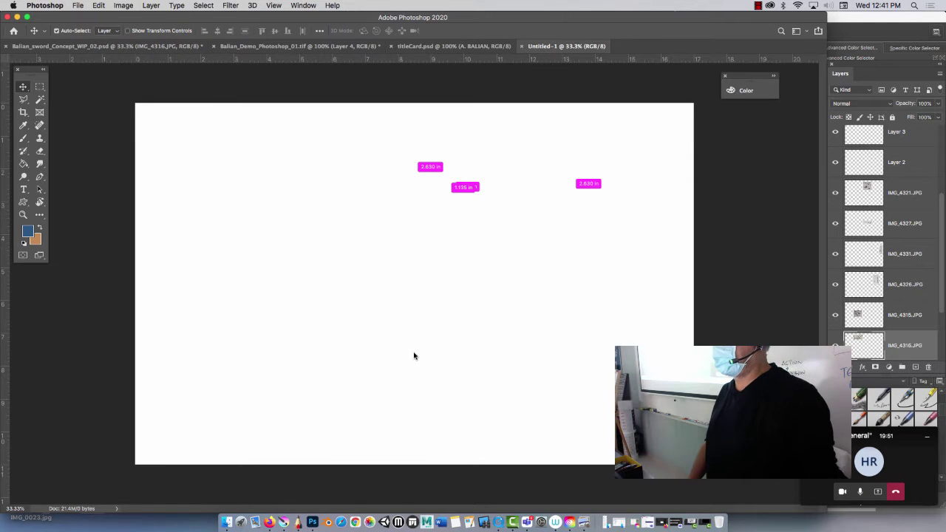
pyautogui.moveTo(429, 274); pyautogui.dragTo(428, 273)
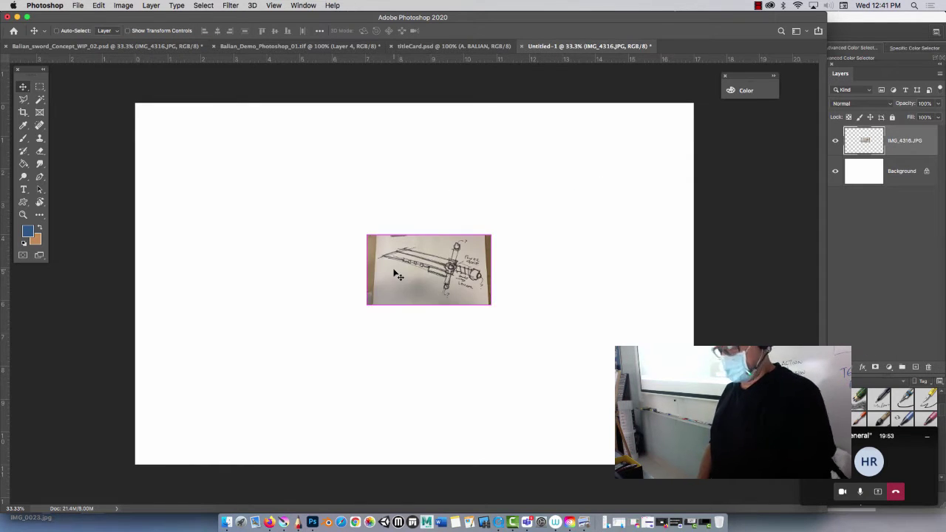
# - Transform the sword sketch photo to about 330% scale, rotate it about -13.7° so the blade is level, and centre it on the canvas
pyautogui.hotkey('ctrl', 't')
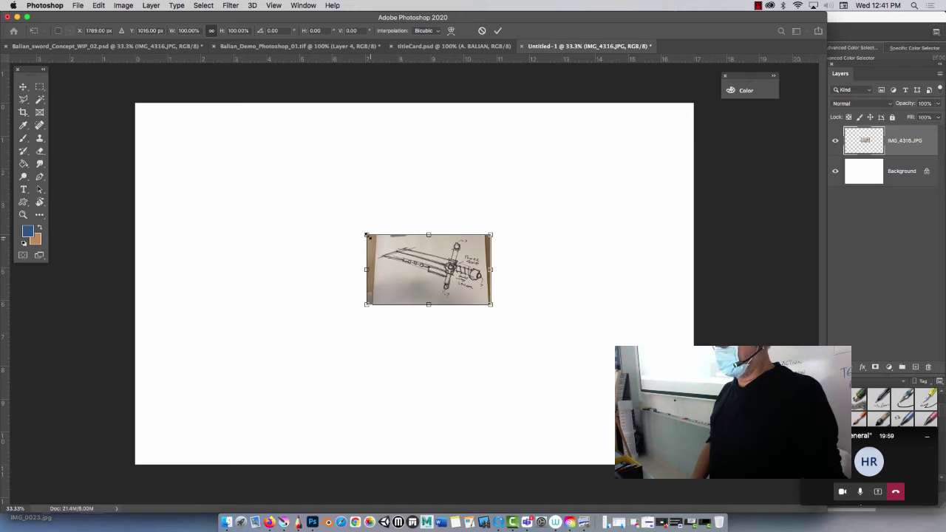
pyautogui.moveTo(363, 232); pyautogui.dragTo(204, 143)
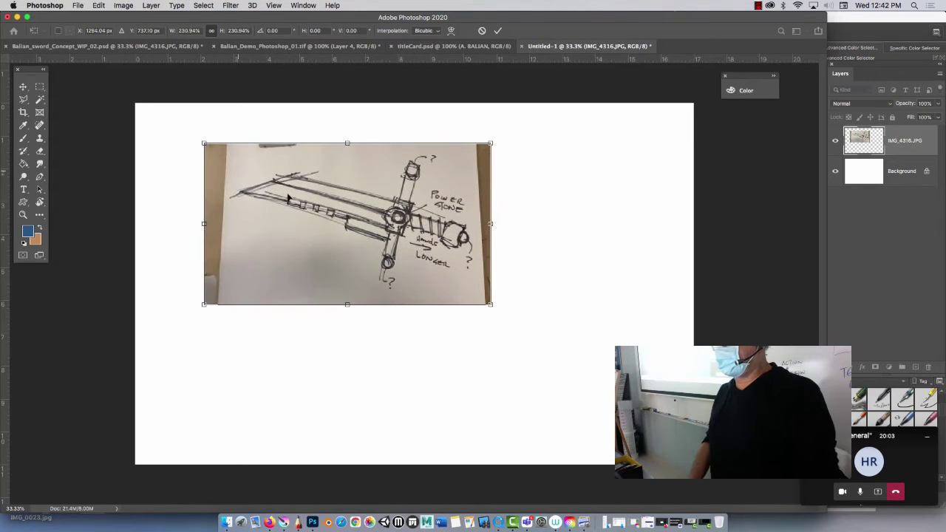
pyautogui.moveTo(503, 140)
pyautogui.mouseDown()
pyautogui.moveTo(510, 177)
pyautogui.moveTo(448, 294)
pyautogui.moveTo(446, 325)
pyautogui.moveTo(478, 165)
pyautogui.moveTo(427, 156)
pyautogui.mouseUp()
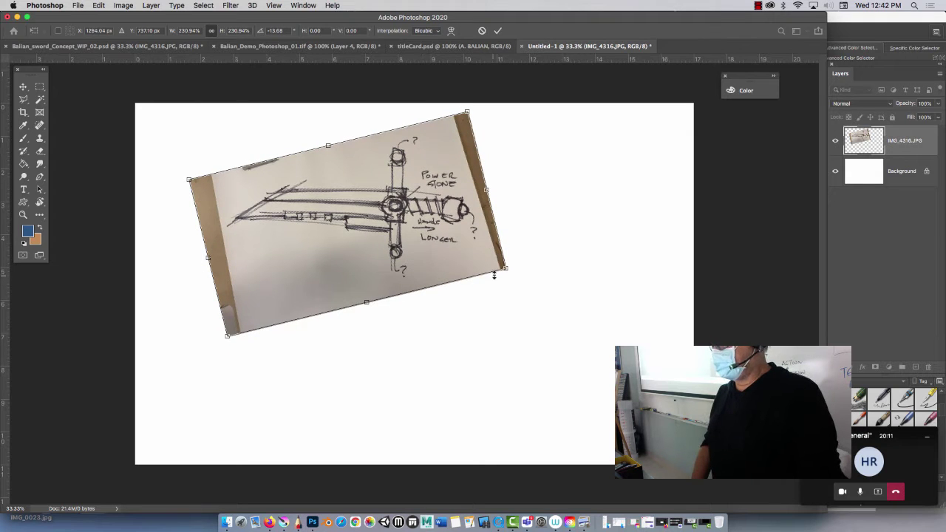
pyautogui.moveTo(508, 269); pyautogui.dragTo(641, 306)
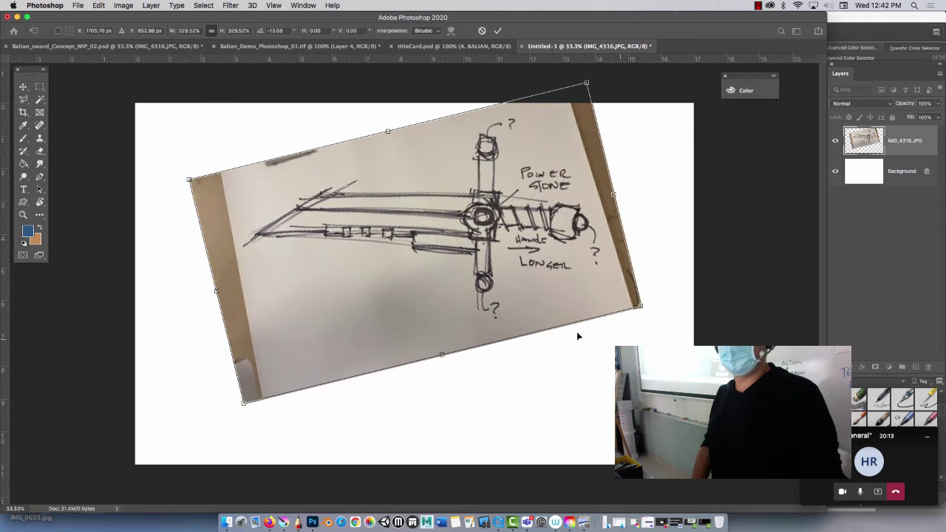
pyautogui.moveTo(344, 256); pyautogui.dragTo(341, 297)
pyautogui.press('Return')
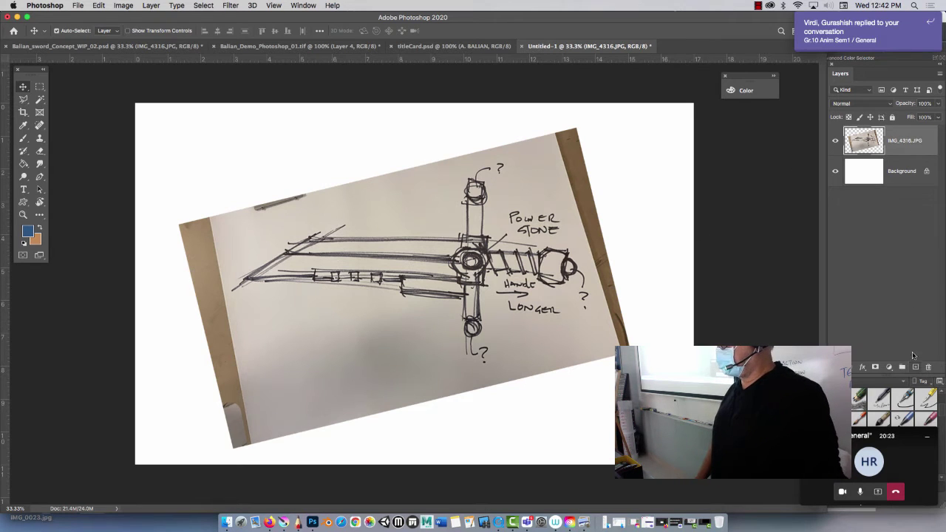
# - Lock the IMG_4316.JPG layer completely and add a new empty layer above it
pyautogui.click(892, 118)
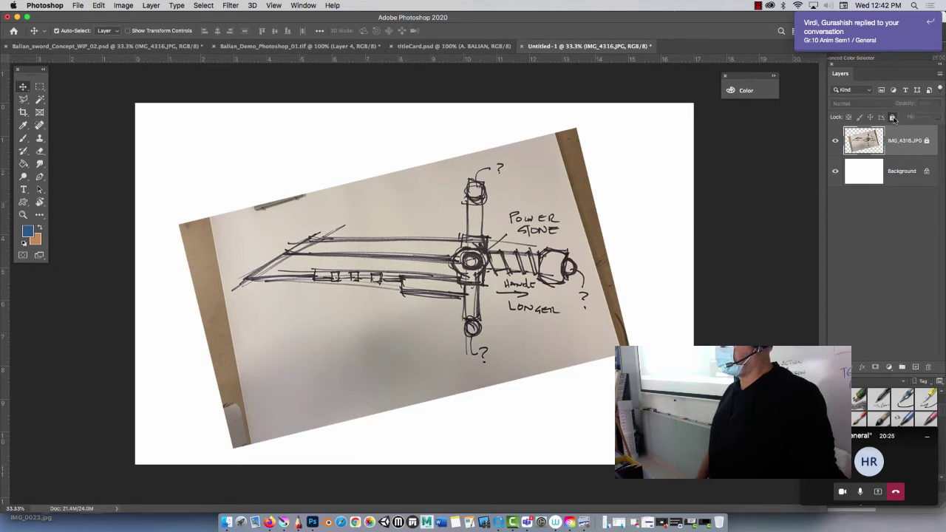
pyautogui.click(915, 367)
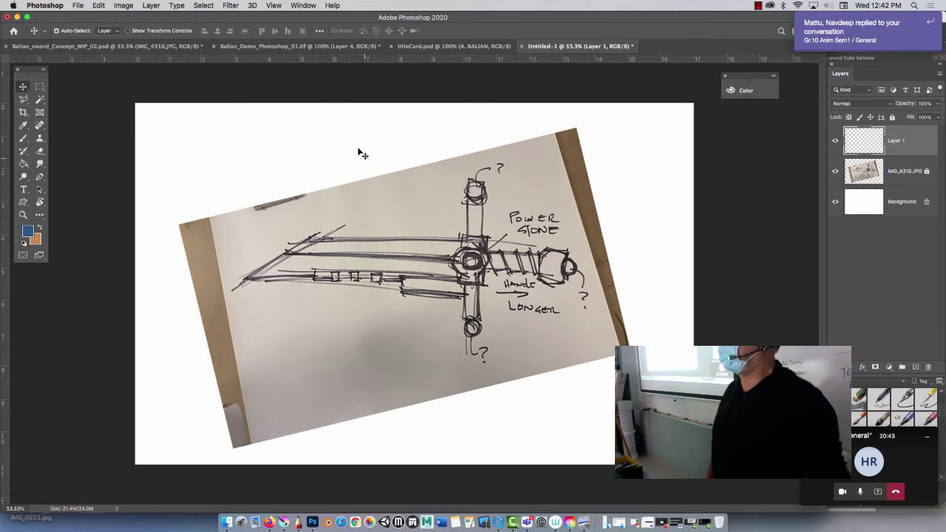
# - Minimize Photoshop to return to Krita and examine the blade, inserted gem, eye insert and patch sketches up close
pyautogui.click(17, 16)
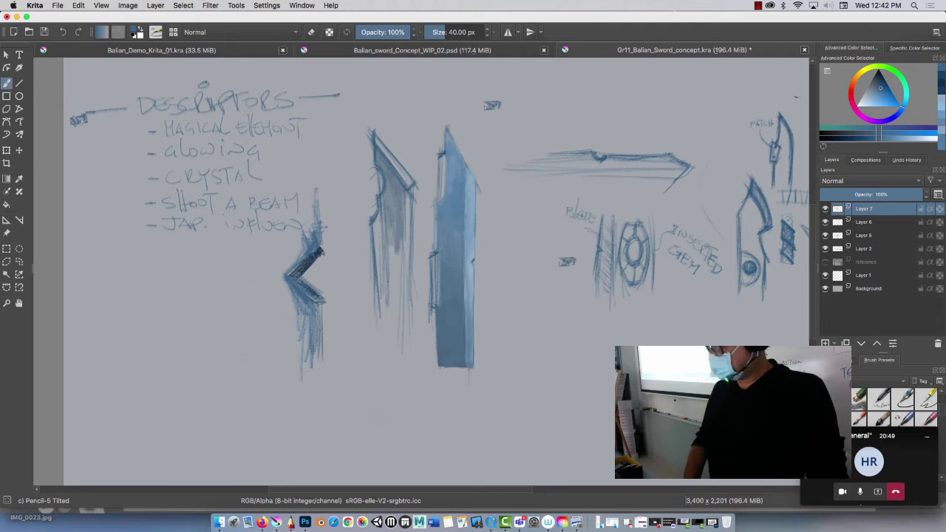
pyautogui.moveTo(650, 345); pyautogui.dragTo(375, 350)
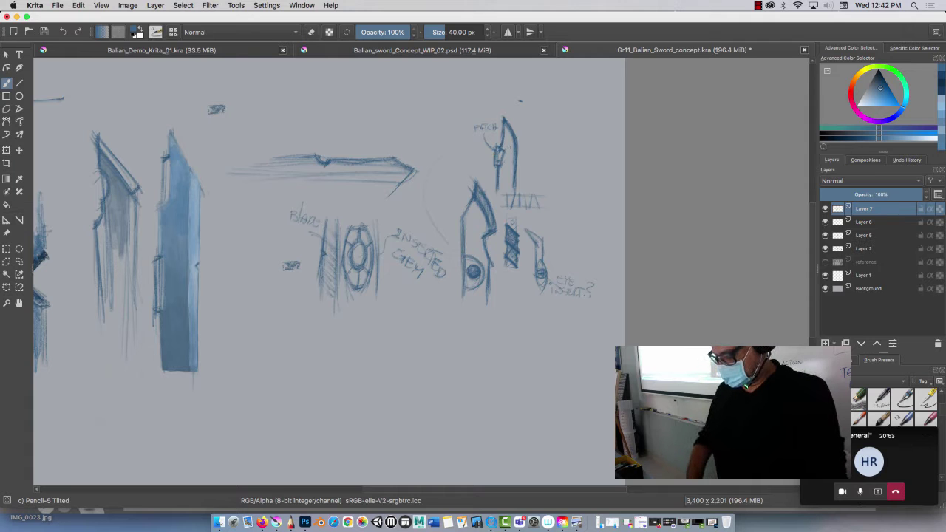
pyautogui.press('super+plus')
pyautogui.press('super+plus')
pyautogui.press('super+plus')
pyautogui.press('super+plus')
pyautogui.press('super+plus')
pyautogui.press('super+plus')
pyautogui.press('super+plus')
pyautogui.press('super+minus')
pyautogui.press('super+minus')
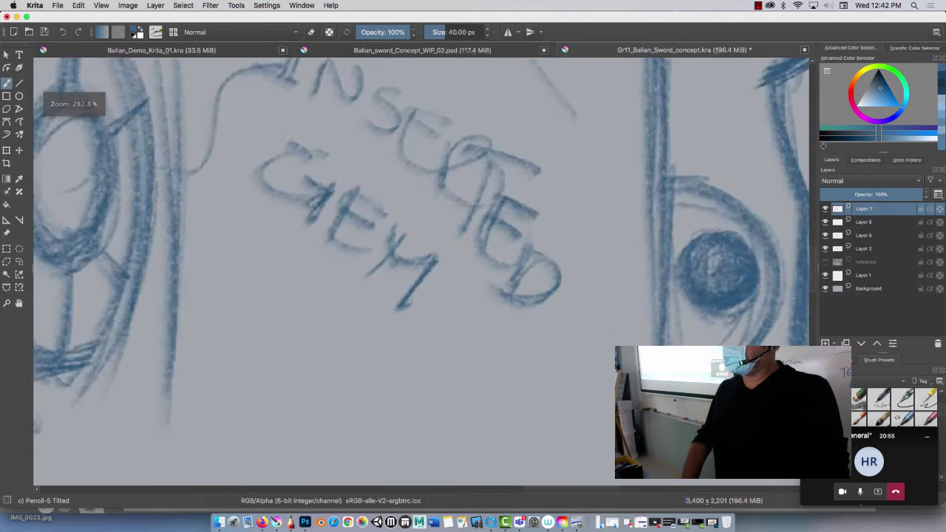
pyautogui.press('super+minus')
pyautogui.press('super+minus')
pyautogui.press('super+minus')
pyautogui.press('super+minus')
pyautogui.press('super+minus')
pyautogui.press('super+minus')
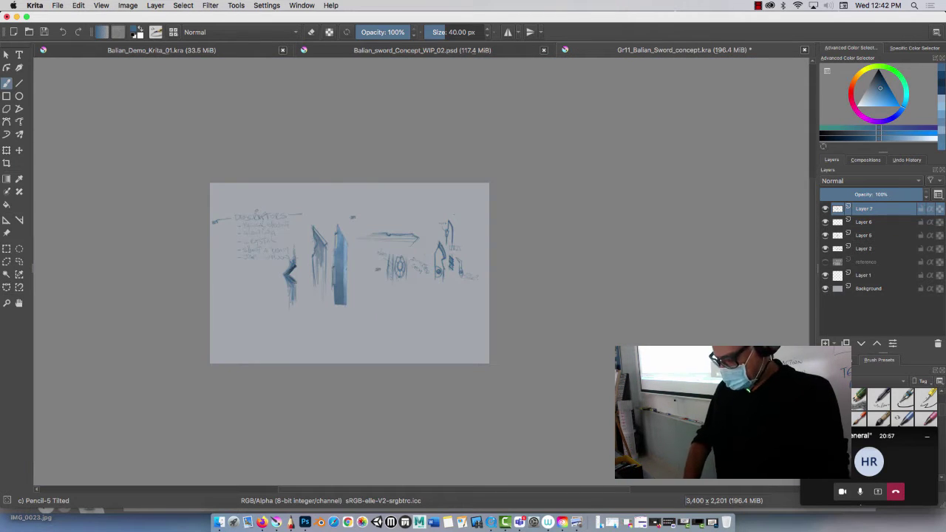
pyautogui.press('super+plus')
pyautogui.press('super+plus')
pyautogui.press('super+plus')
pyautogui.press('super+plus')
pyautogui.press('super+plus')
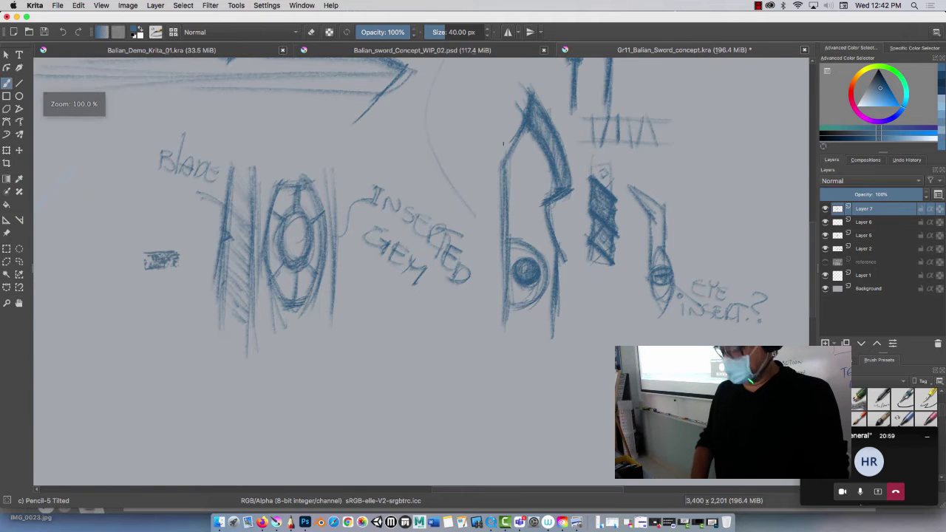
pyautogui.moveTo(450, 162); pyautogui.dragTo(423, 393)
pyautogui.moveTo(517, 283); pyautogui.dragTo(492, 201)
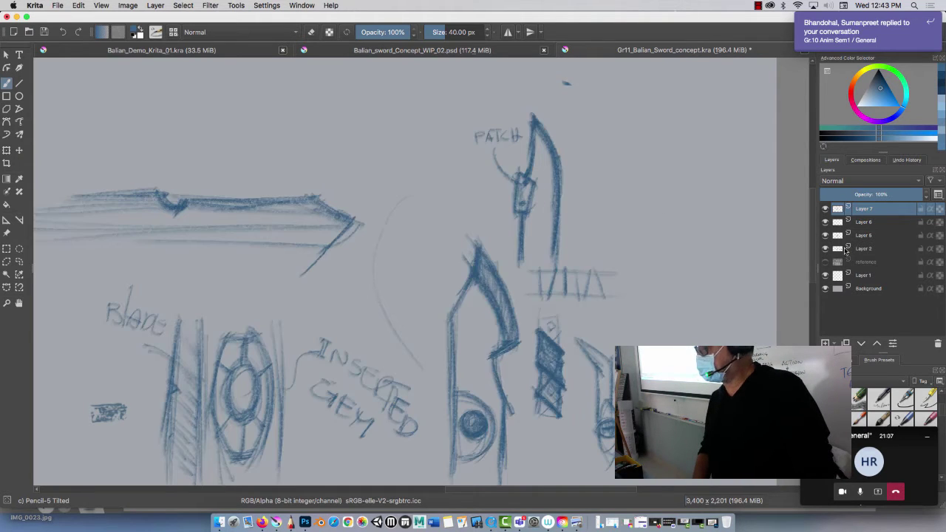
# - Outline the patch, blade tip, wrapped grip and eye insert sketches on Layer 2 with a polygonal selection
pyautogui.click(859, 252)
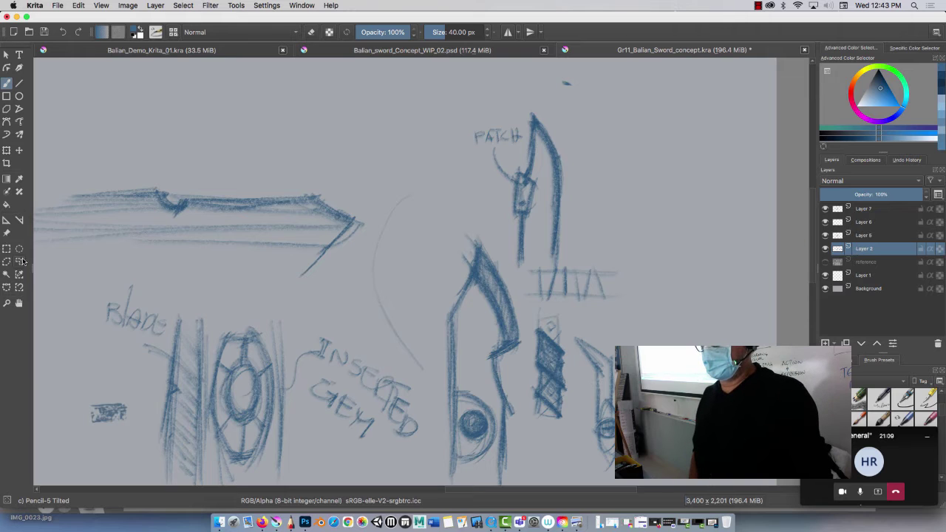
pyautogui.hotkey('ctrl', 'r')
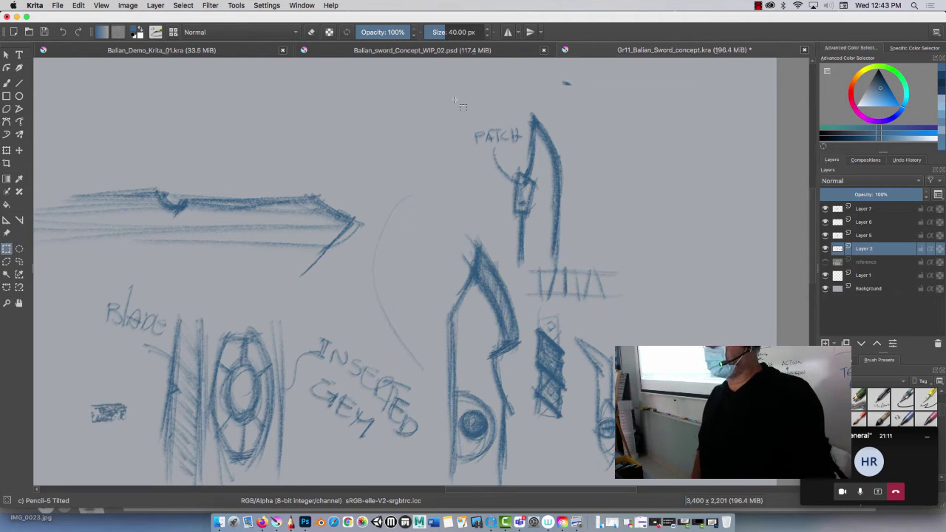
pyautogui.moveTo(368, 266)
pyautogui.mouseDown()
pyautogui.moveTo(360, 164)
pyautogui.moveTo(371, 237)
pyautogui.mouseUp()
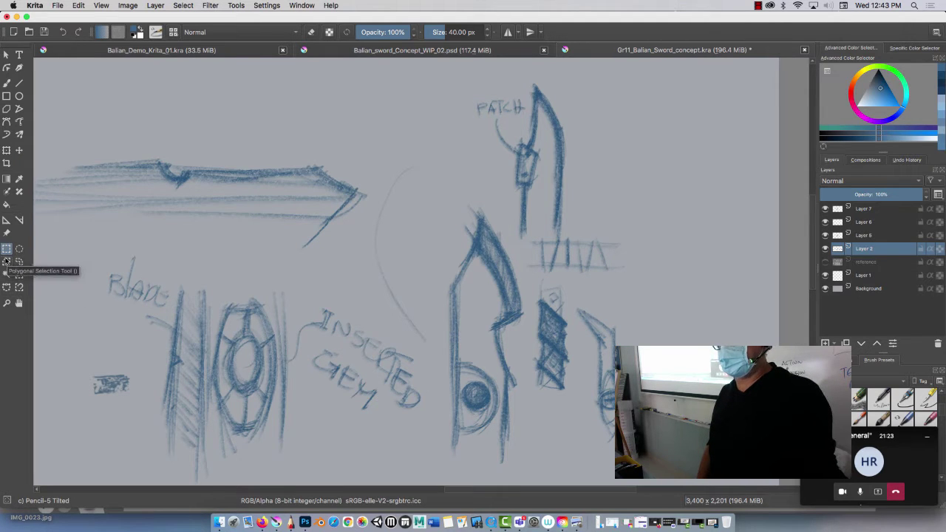
pyautogui.click(6, 262)
pyautogui.click(380, 176)
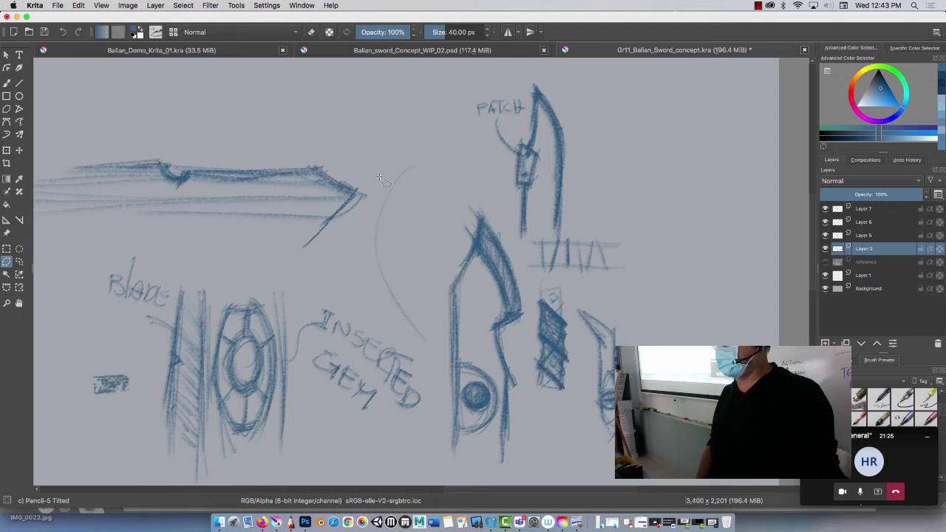
pyautogui.click(431, 77)
pyautogui.click(648, 75)
pyautogui.click(781, 452)
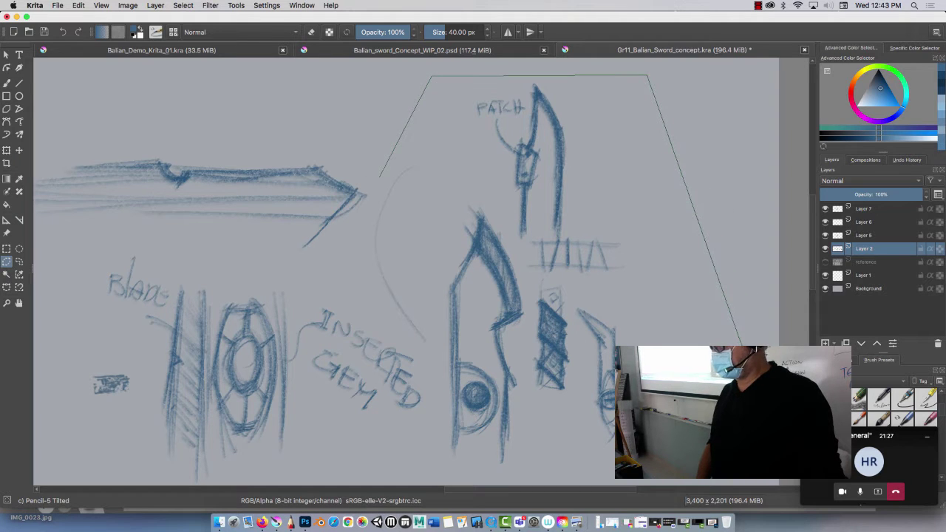
pyautogui.click(422, 475)
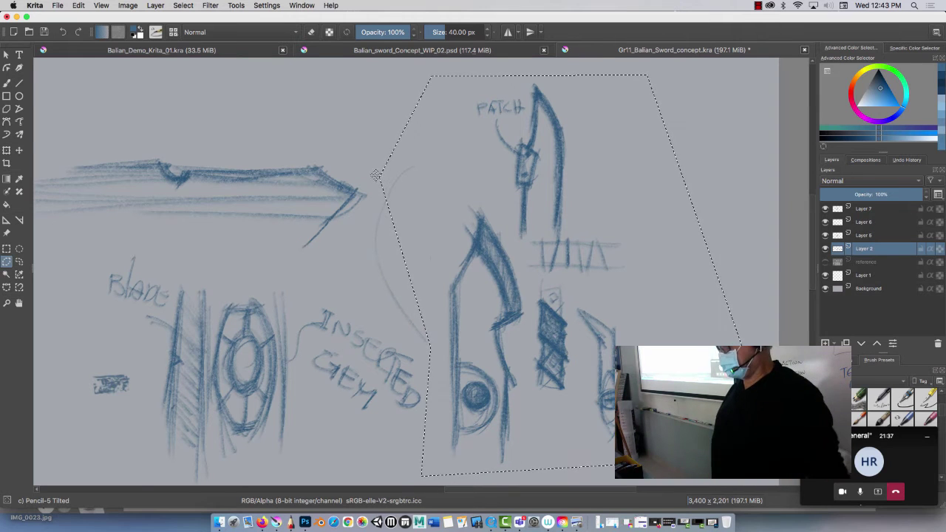
# - Add an empty layer above Layer 7 and paste the copied sketch details in place as their own layer
pyautogui.click(875, 210)
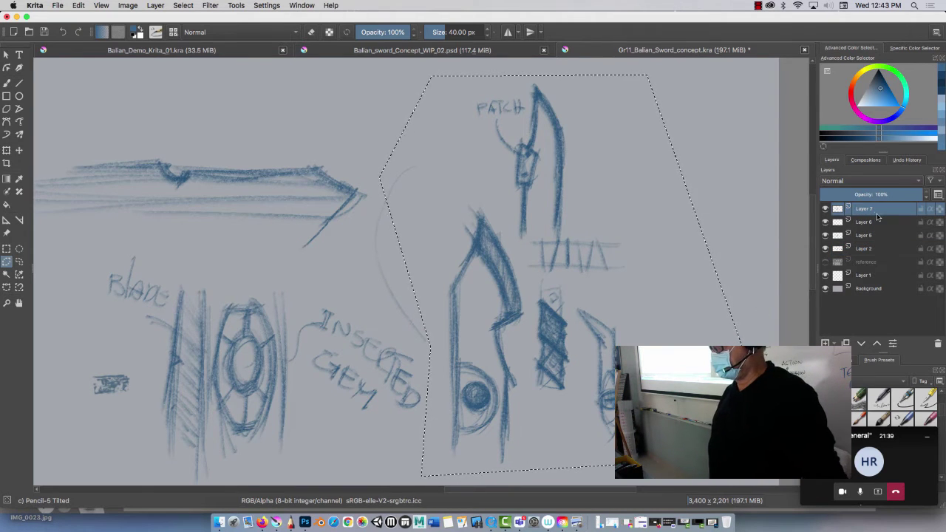
pyautogui.click(833, 342)
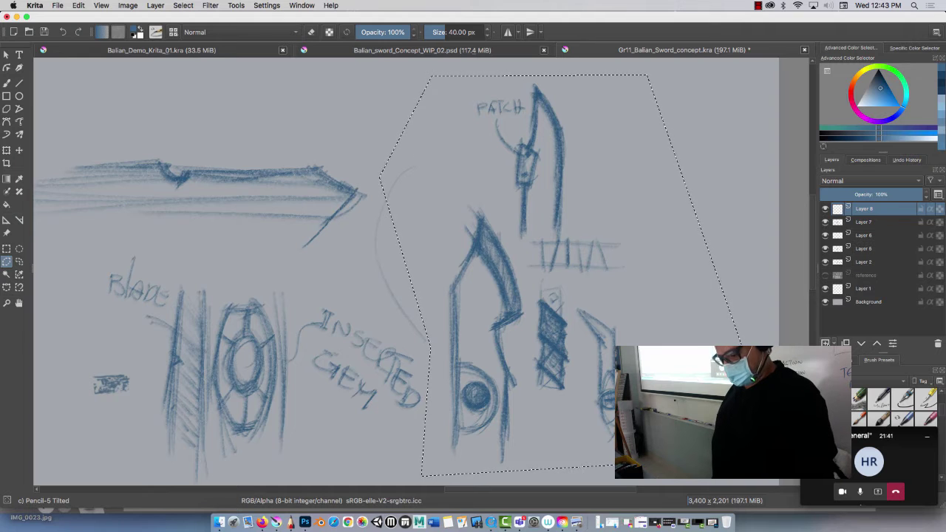
pyautogui.hotkey('ctrl', 'v')
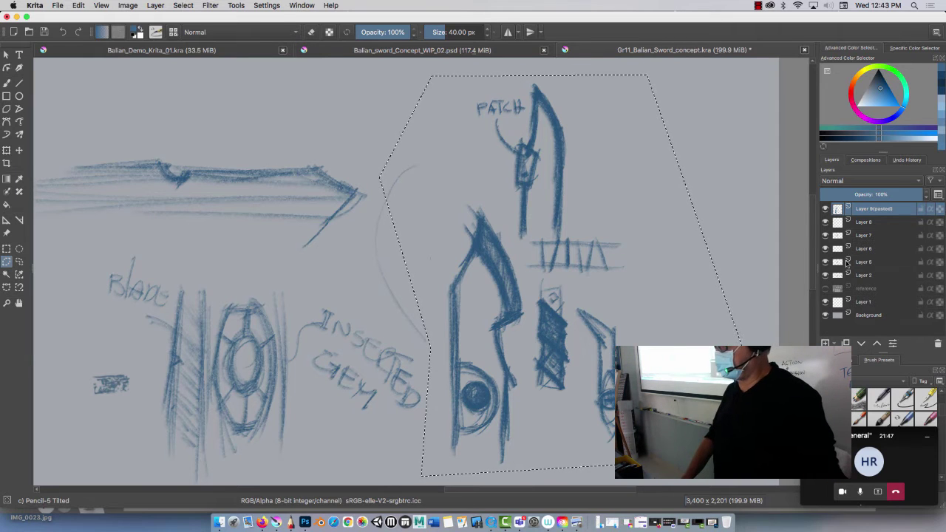
# - Hide Layers 8, 7, 6, 5, 2 and 1 to isolate the pasted sketches over the Background, and clear the selection
pyautogui.click(825, 223)
pyautogui.click(826, 235)
pyautogui.click(830, 251)
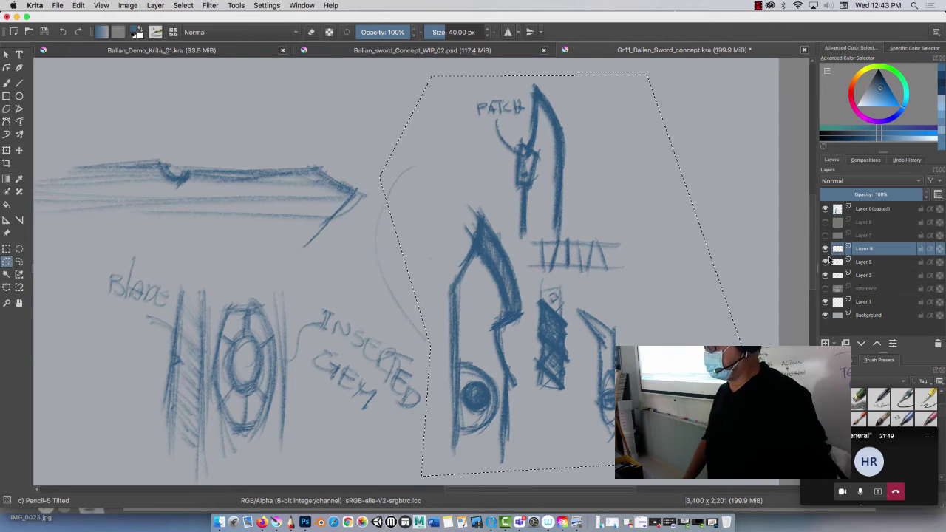
pyautogui.click(826, 249)
pyautogui.click(826, 262)
pyautogui.click(825, 275)
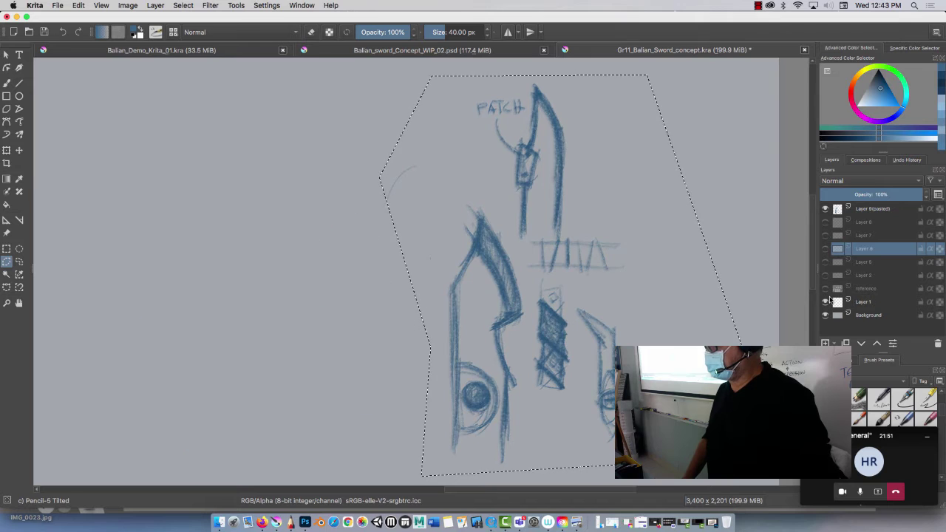
pyautogui.click(826, 301)
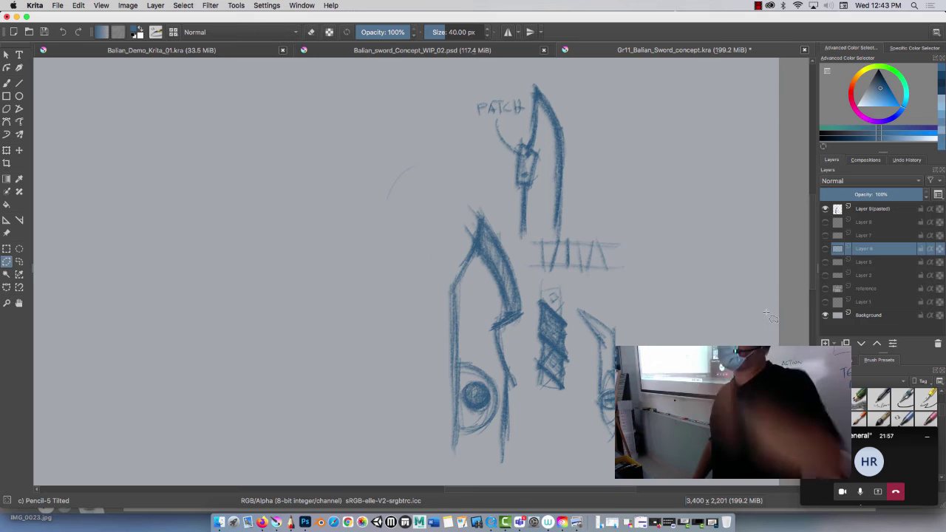
# - Review the keyboard shortcut preferences and the shortcut scheme in use
pyautogui.click(37, 6)
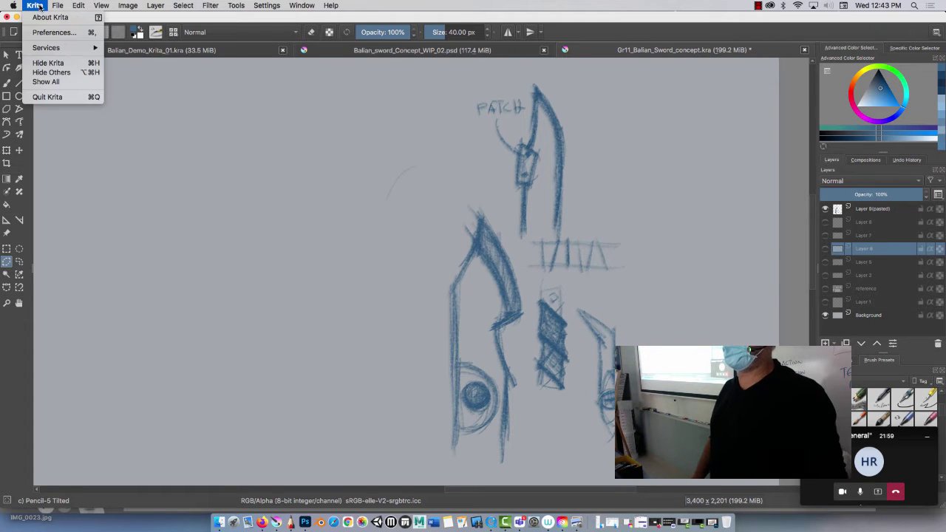
pyautogui.click(46, 31)
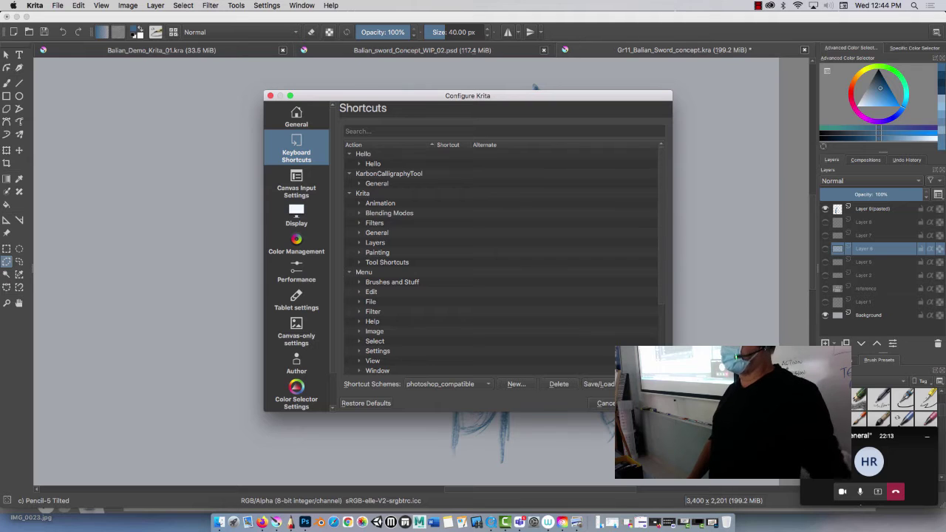
pyautogui.click(648, 403)
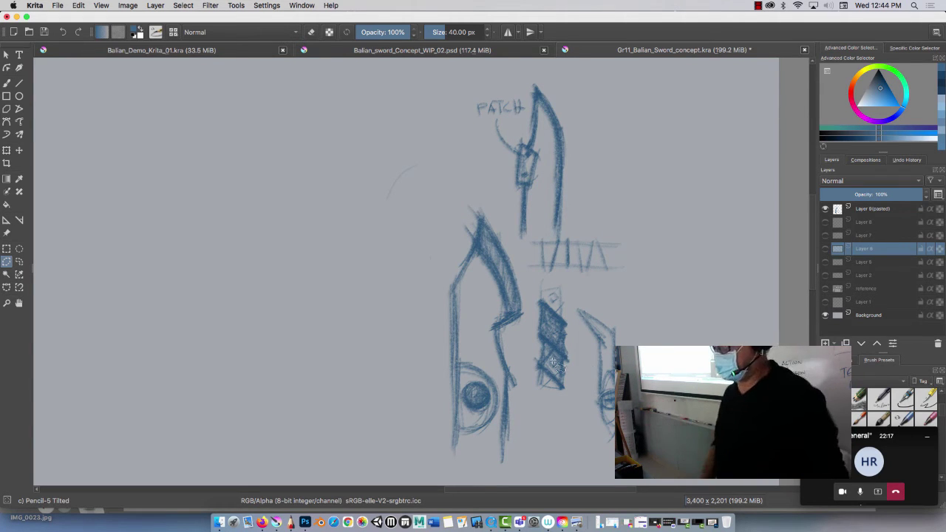
# - Enlarge the pasted sketch layer to nearly fill the canvas height and move it towards the middle of the canvas
pyautogui.press('super+minus')
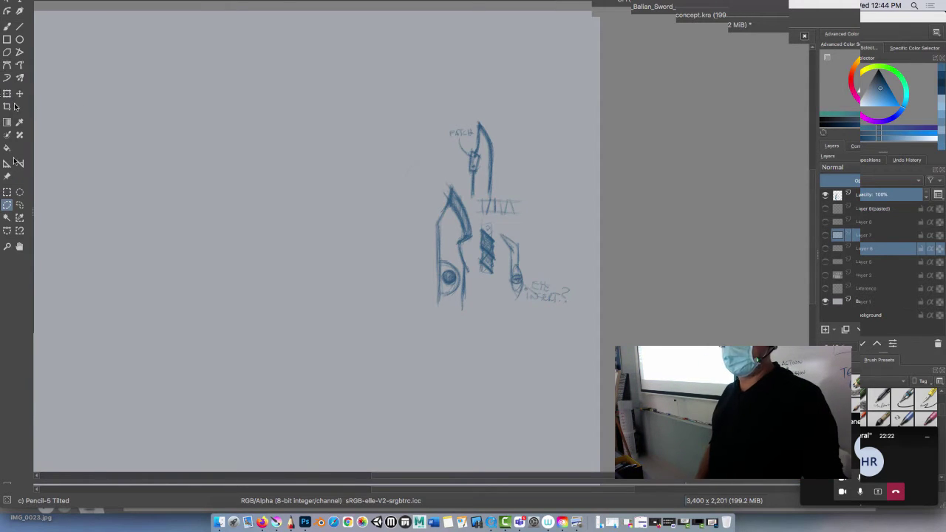
pyautogui.click(468, 220)
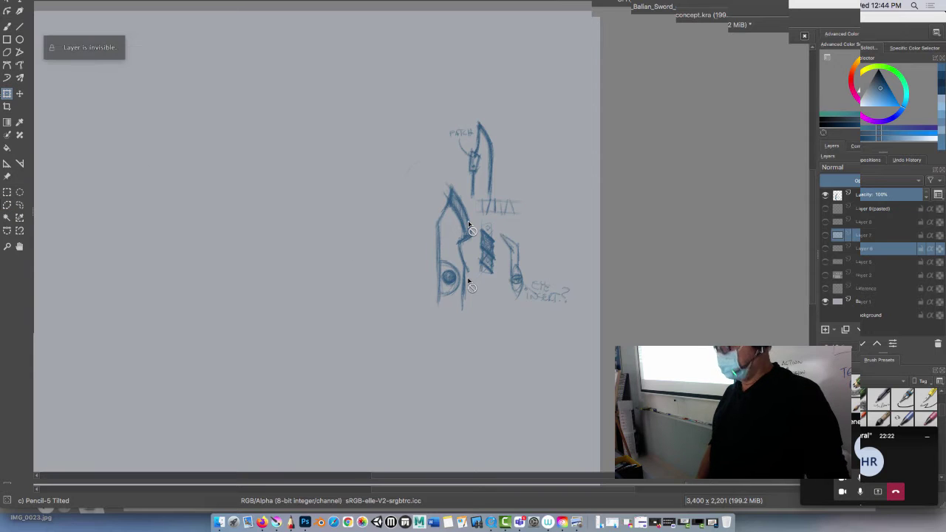
pyautogui.press('super+minus')
pyautogui.press('super+minus')
pyautogui.press('super+minus')
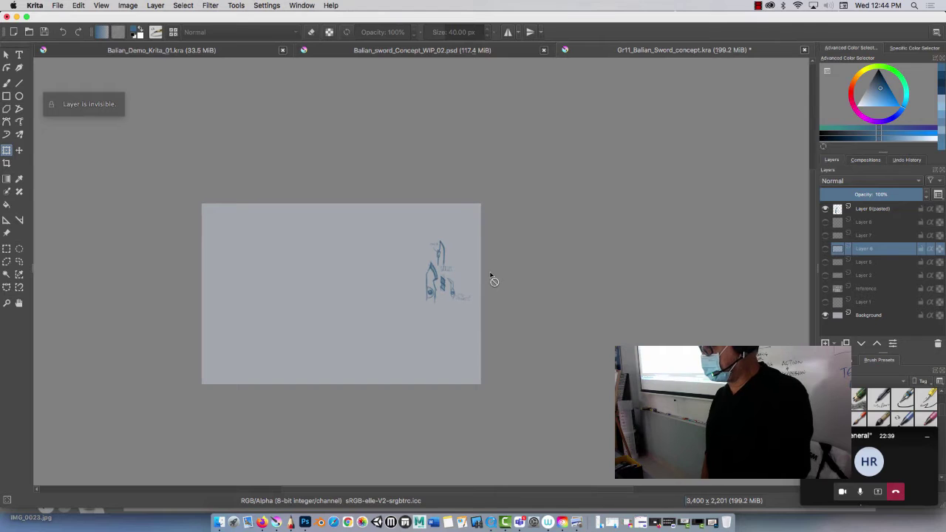
pyautogui.click(875, 211)
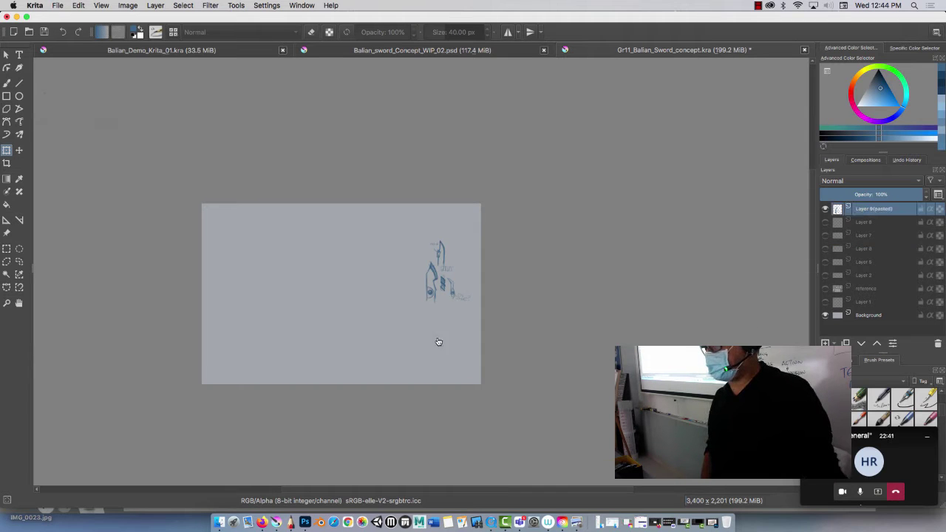
pyautogui.click(435, 280)
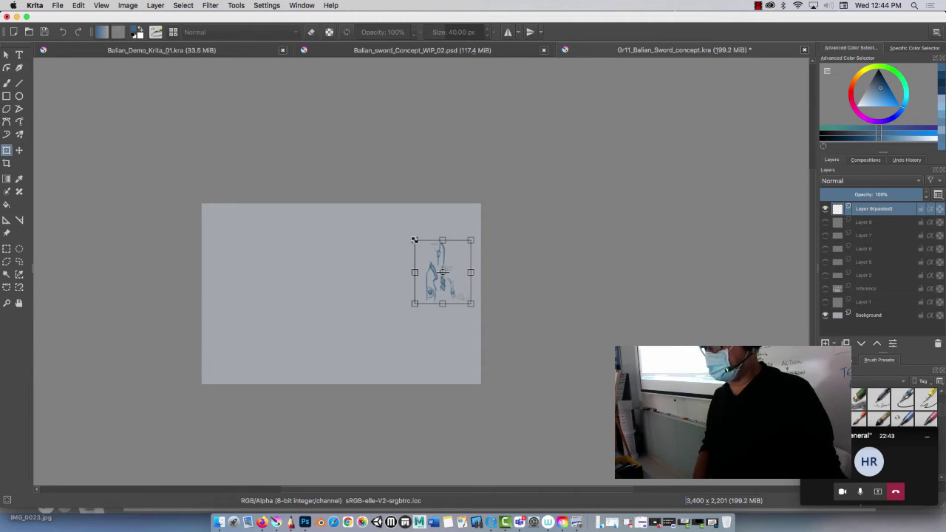
pyautogui.moveTo(414, 240); pyautogui.dragTo(292, 179)
pyautogui.moveTo(369, 237); pyautogui.dragTo(353, 310)
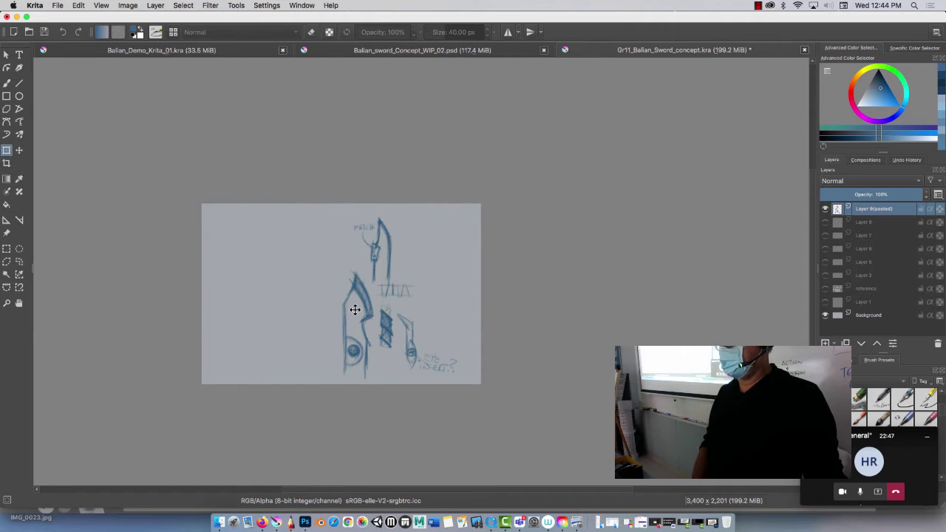
# - Lock the pasted sketch layer, add four empty layers above it and activate the Freehand Brush tool
pyautogui.press('super+plus')
pyautogui.press('super+plus')
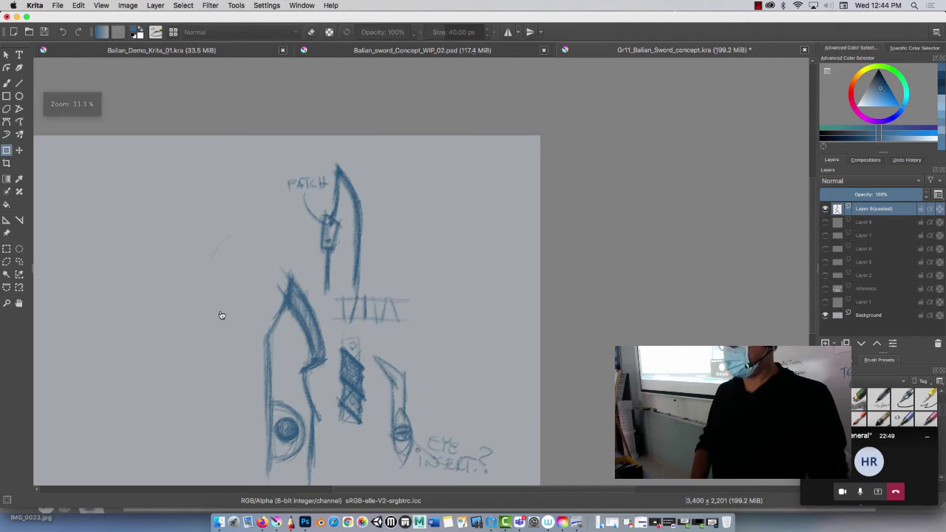
pyautogui.moveTo(220, 314); pyautogui.dragTo(258, 254)
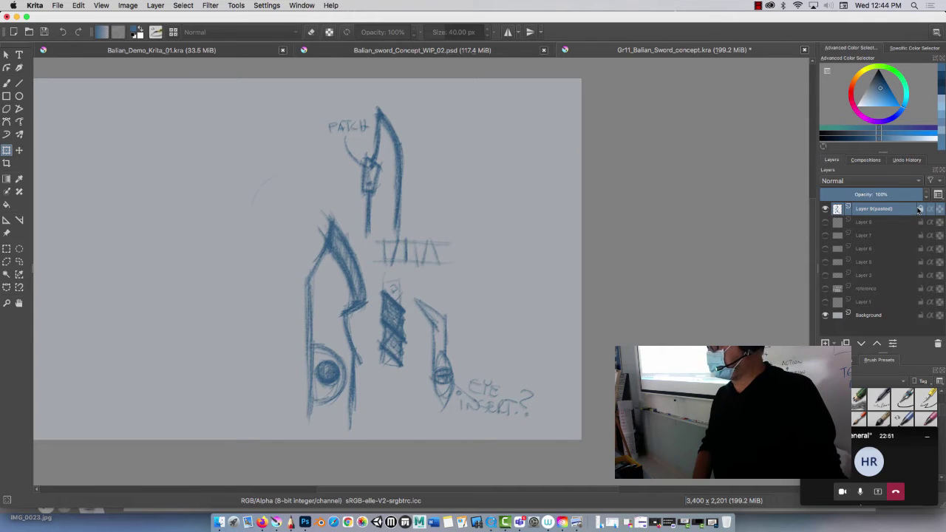
pyautogui.press('Insert')
pyautogui.press('Insert')
pyautogui.press('Insert')
pyautogui.press('Insert')
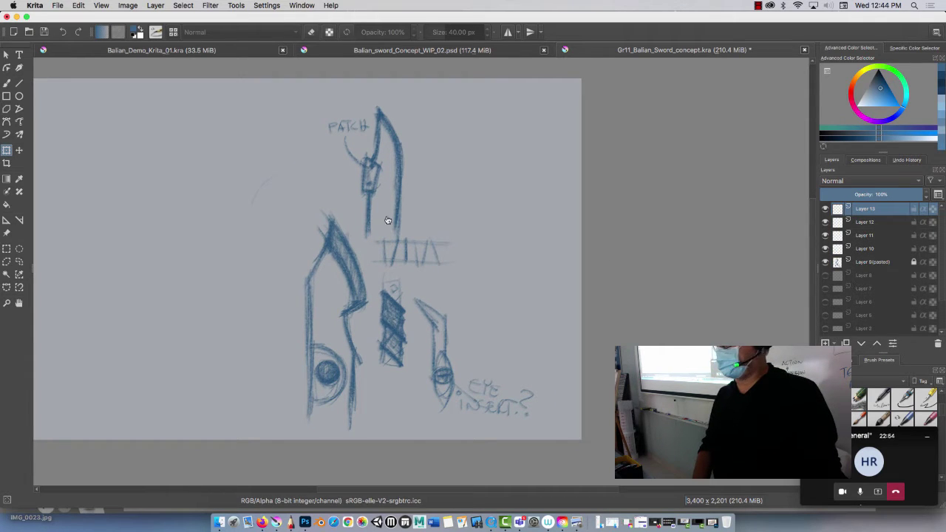
pyautogui.click(7, 84)
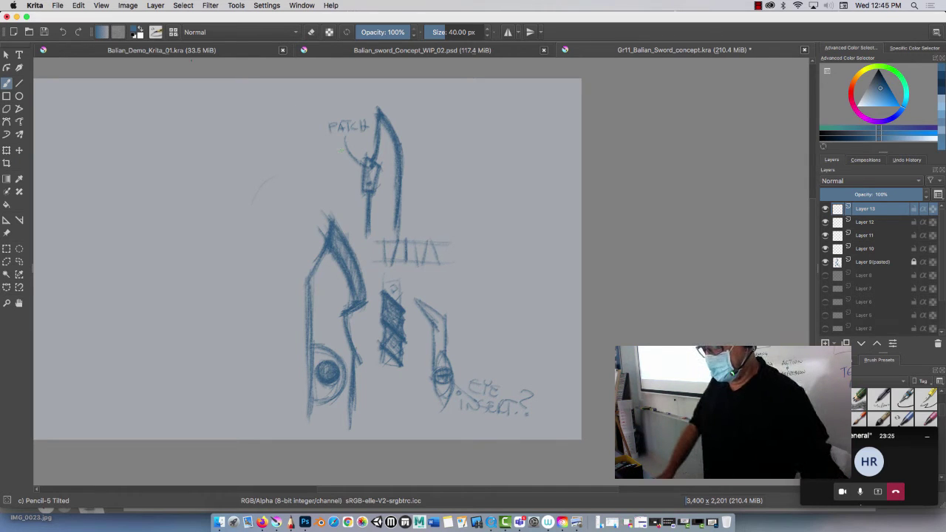
# - Switch to Firefox and search Google for "rusted metal" in a new tab
pyautogui.click(262, 522)
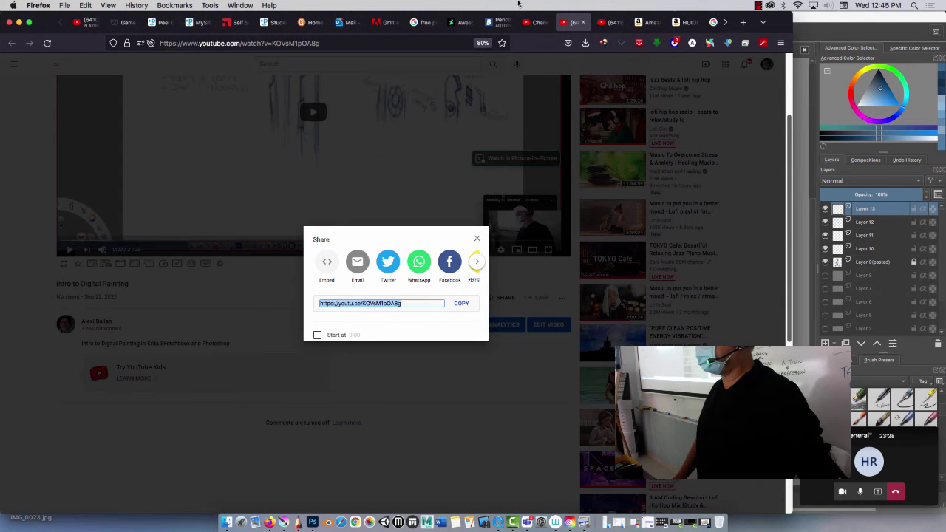
pyautogui.click(743, 22)
pyautogui.click(255, 178)
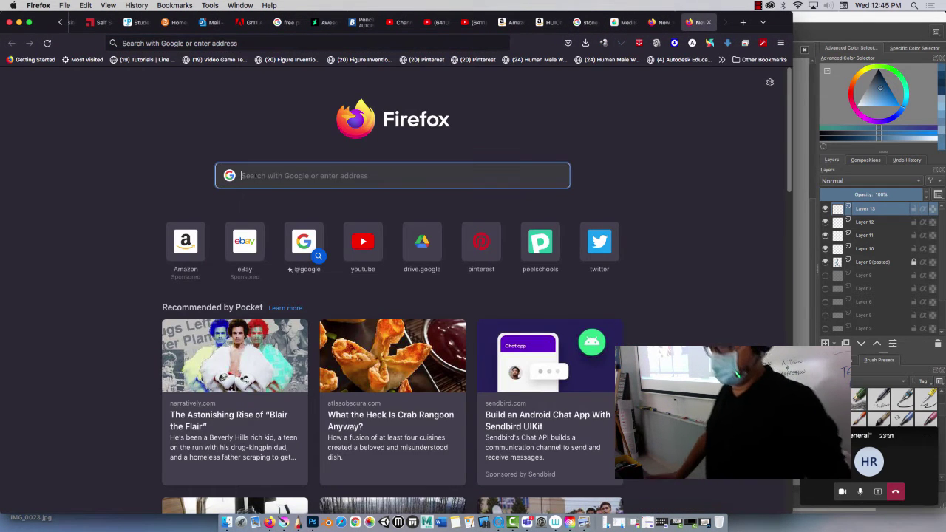
pyautogui.write('ruste')
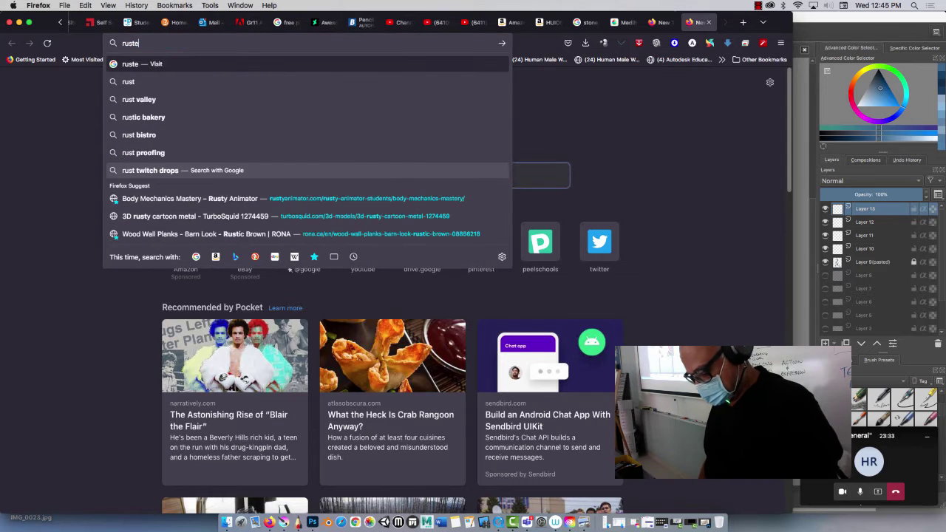
pyautogui.write('d metal')
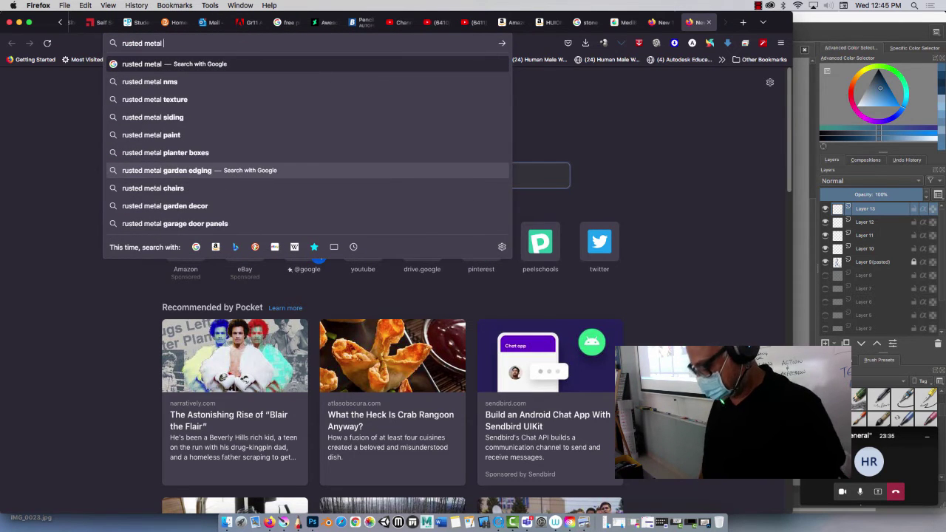
pyautogui.press('Return')
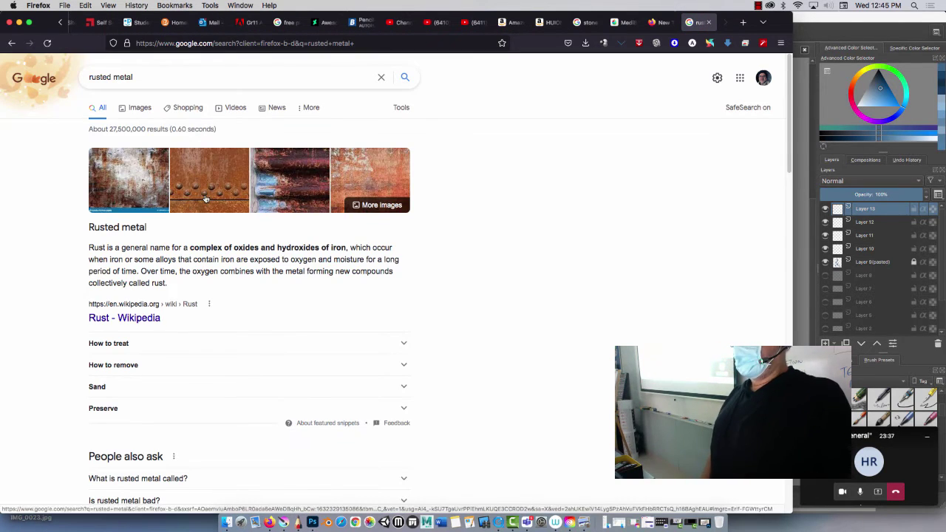
# - Preview rusted metal images, save the old grunge corroded rusted metal wall texture to the Desktop as a JPEG, and return to Krita
pyautogui.click(139, 166)
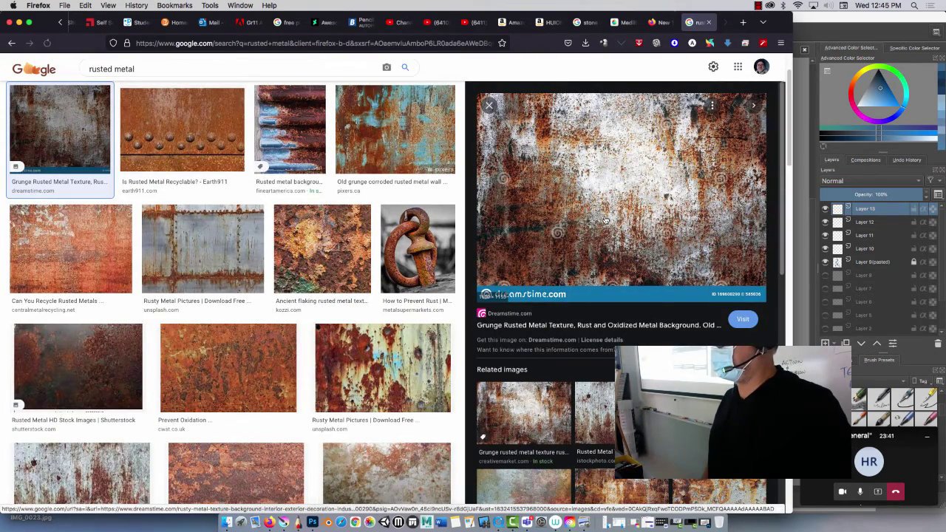
pyautogui.click(411, 130)
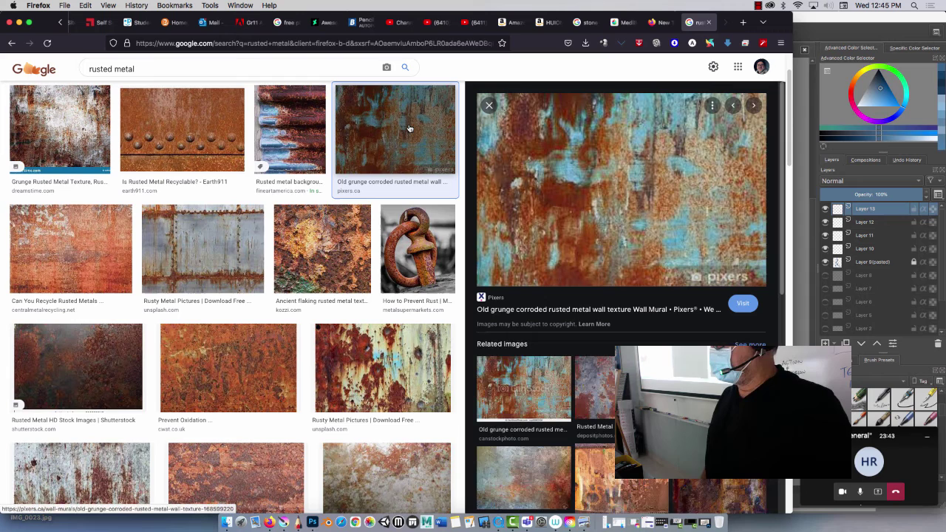
pyautogui.rightClick(593, 138)
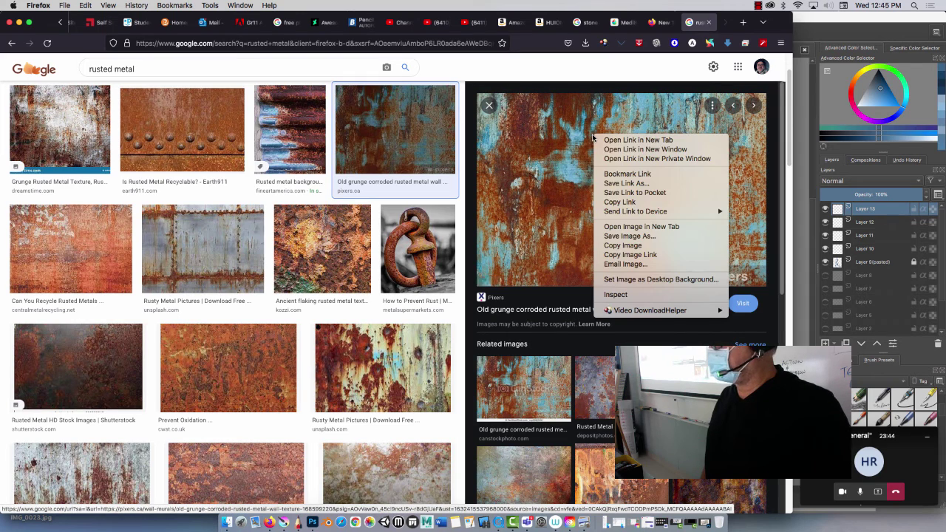
pyautogui.click(617, 237)
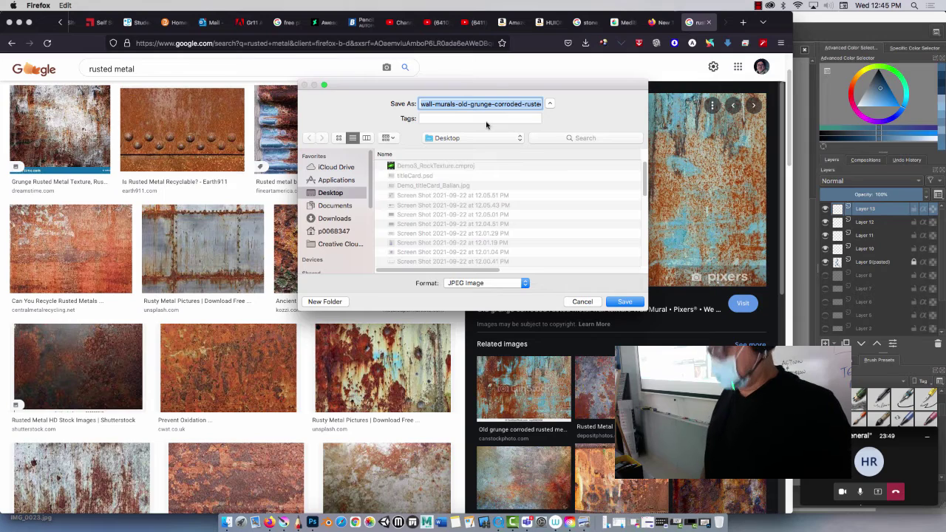
pyautogui.press('Return')
pyautogui.click(20, 23)
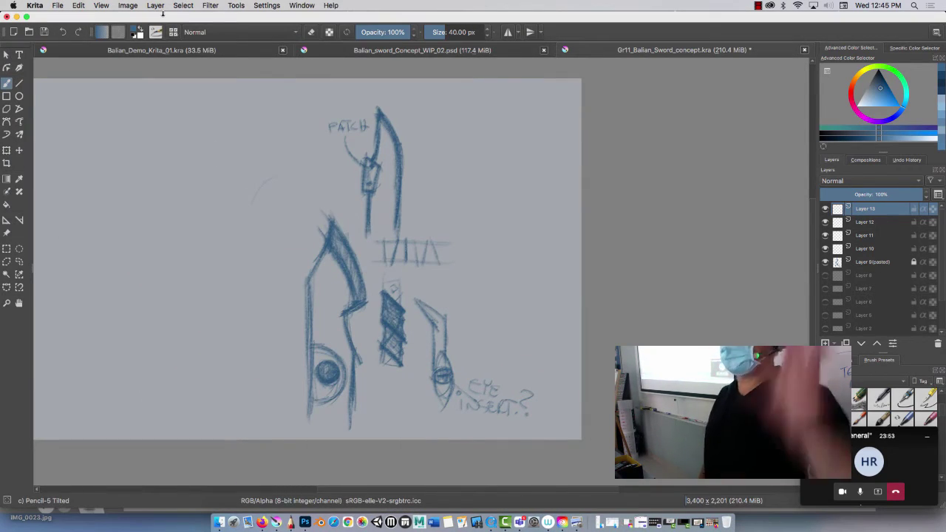
# - Start importing an image as a layer and browse to the Desktop folder in the home directory
pyautogui.click(158, 6)
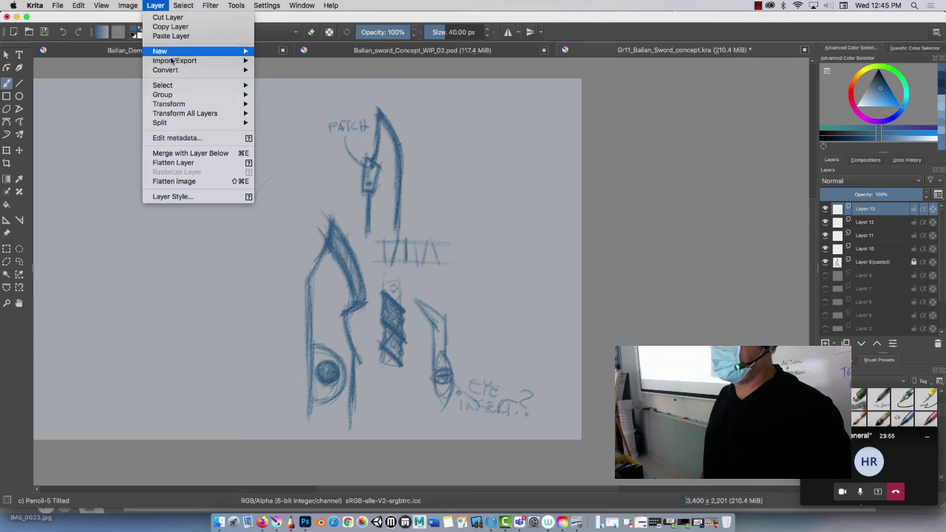
pyautogui.moveTo(174, 64)
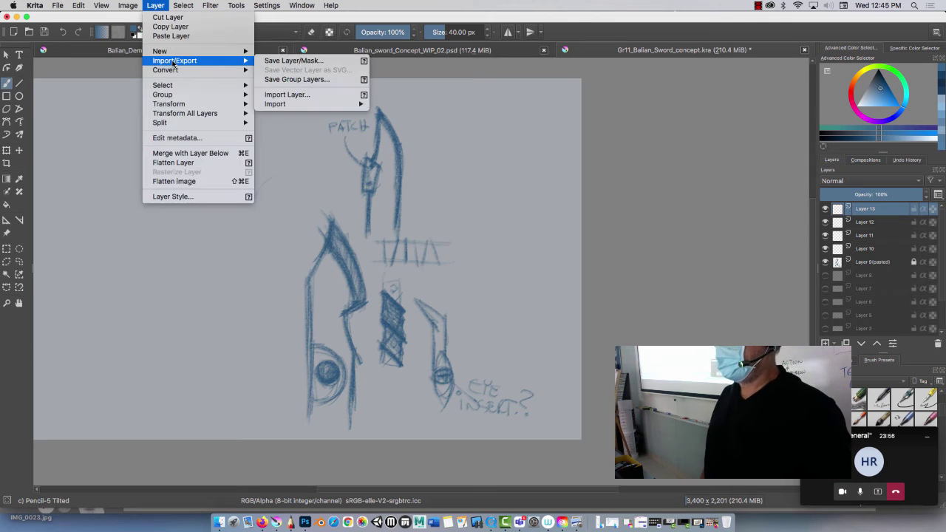
pyautogui.click(288, 95)
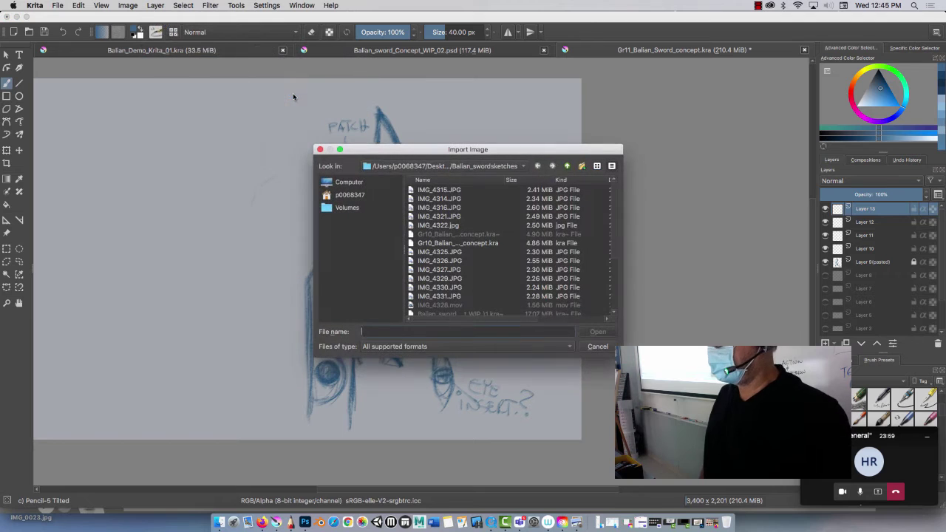
pyautogui.click(351, 195)
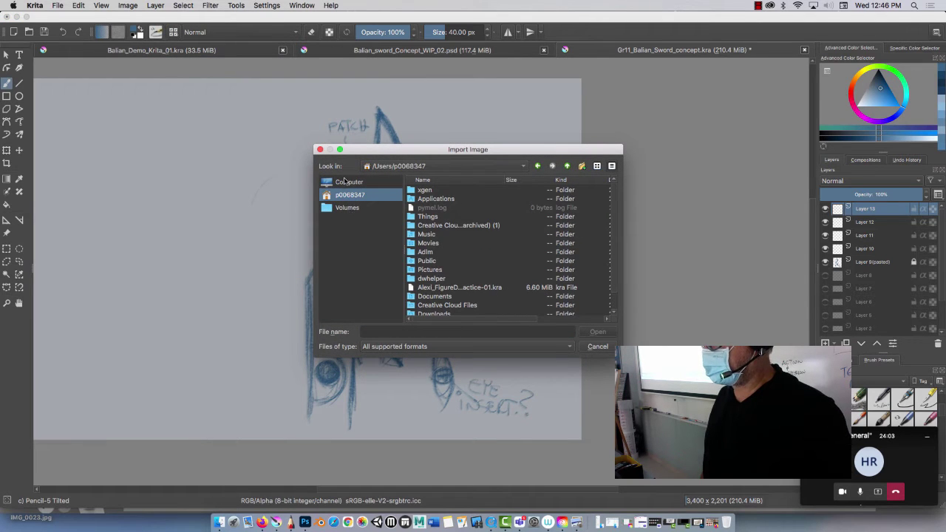
pyautogui.click(346, 182)
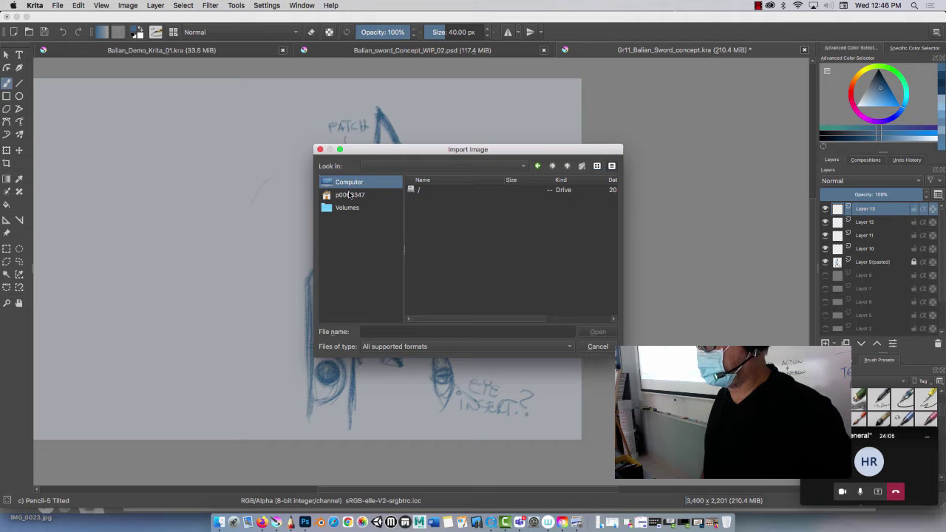
pyautogui.click(351, 194)
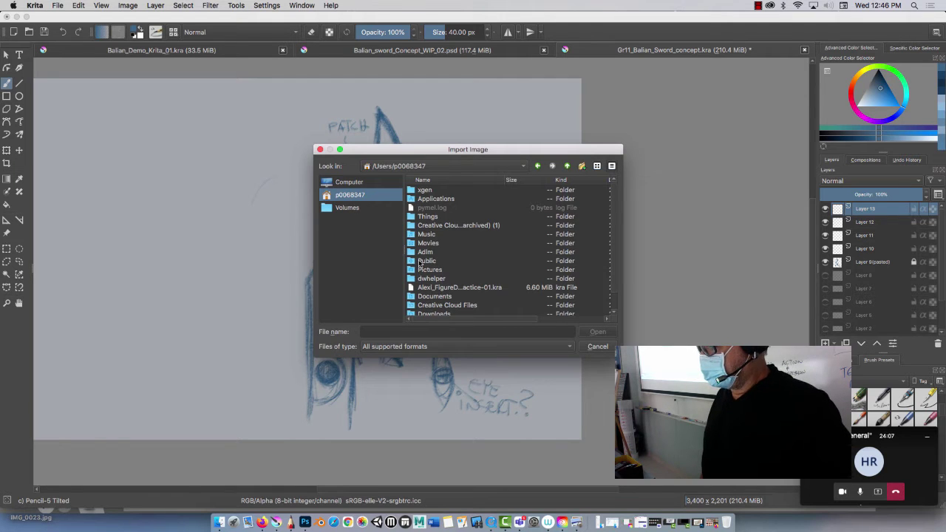
pyautogui.scroll(-1, 420, 264)
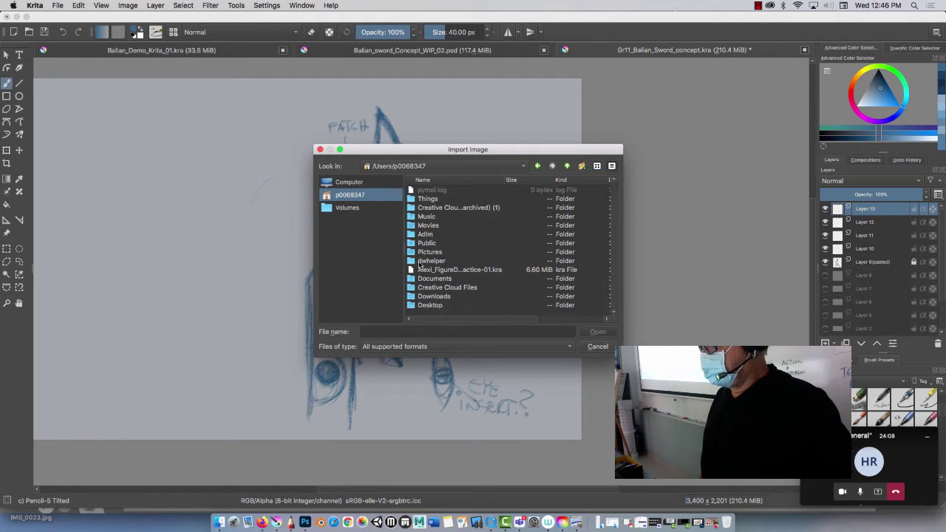
pyautogui.doubleClick(411, 306)
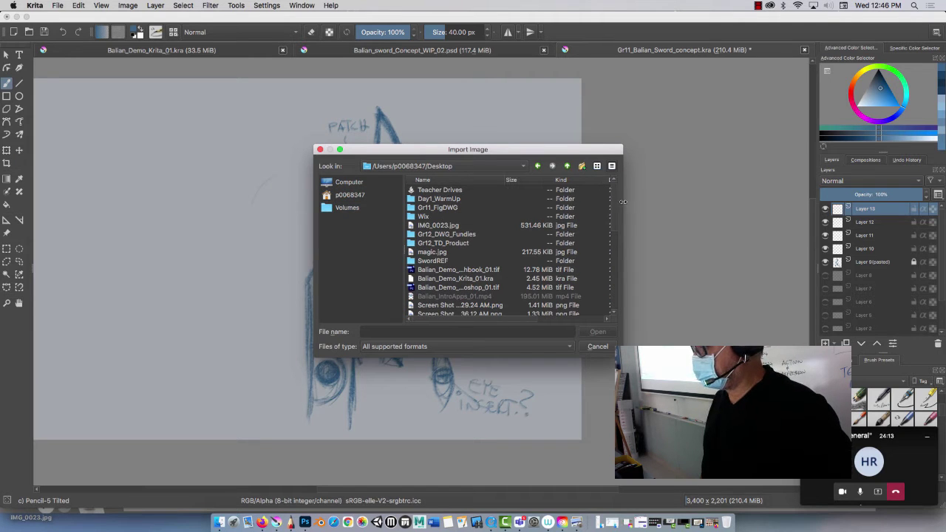
# - Widen the import dialog, sort the files by modification date and import wall-murals-old-grunge-corroded-rusted-metal-wall-texture.jpg.jpg as a layer
pyautogui.moveTo(624, 201); pyautogui.dragTo(738, 194)
pyautogui.click(657, 179)
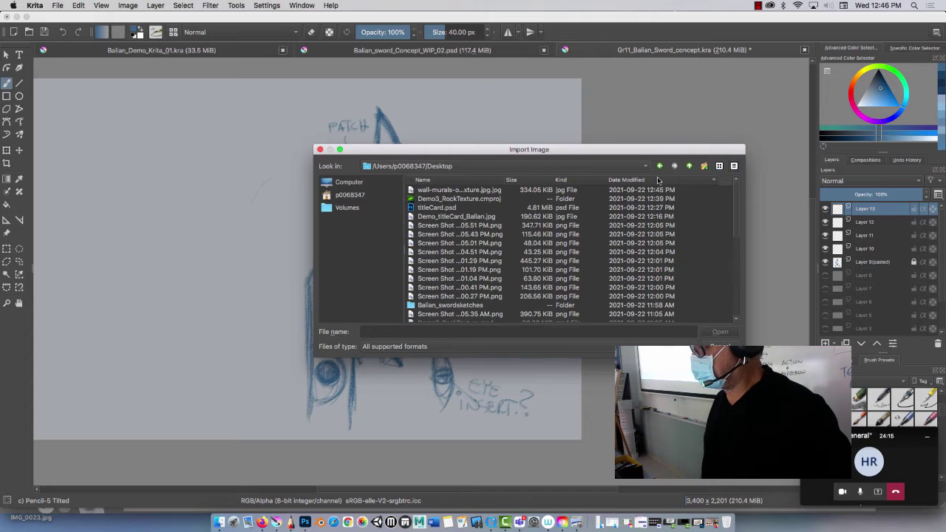
pyautogui.click(462, 191)
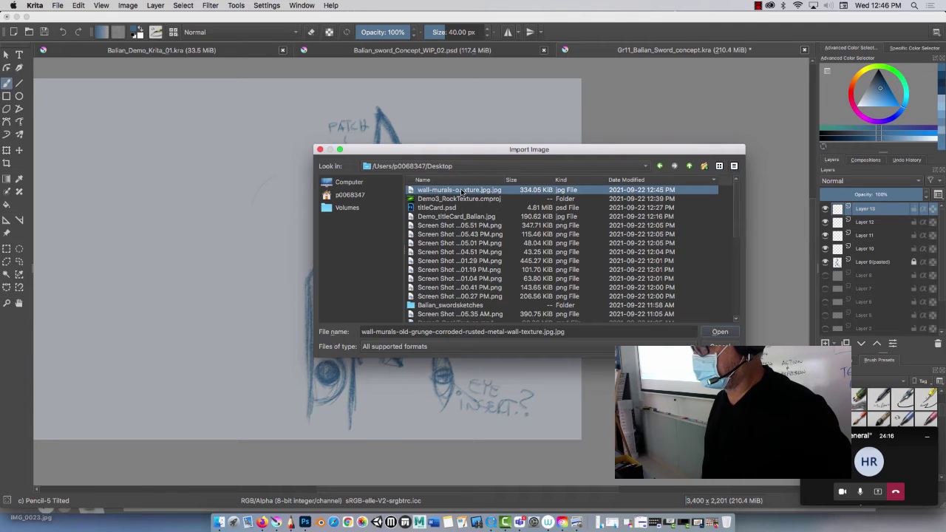
pyautogui.click(716, 332)
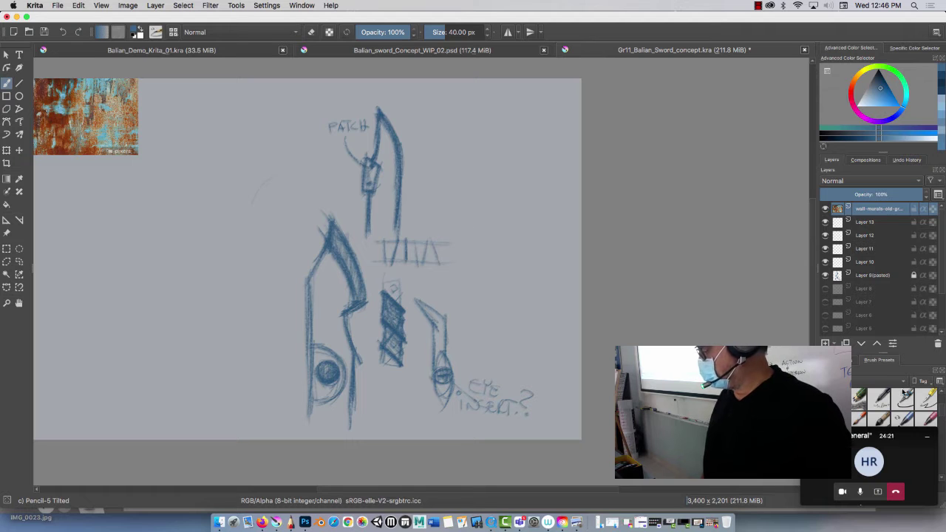
# - Move the meeting window clear of the brush presets, choose the Chalk Details brush and undo a test stroke on the canvas
pyautogui.click(896, 433)
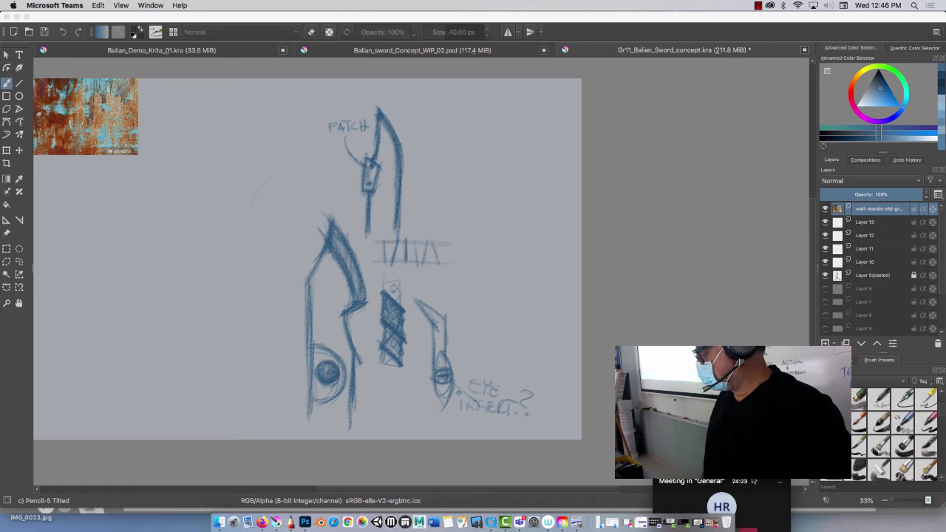
pyautogui.click(859, 470)
pyautogui.scroll(-3, 859, 473)
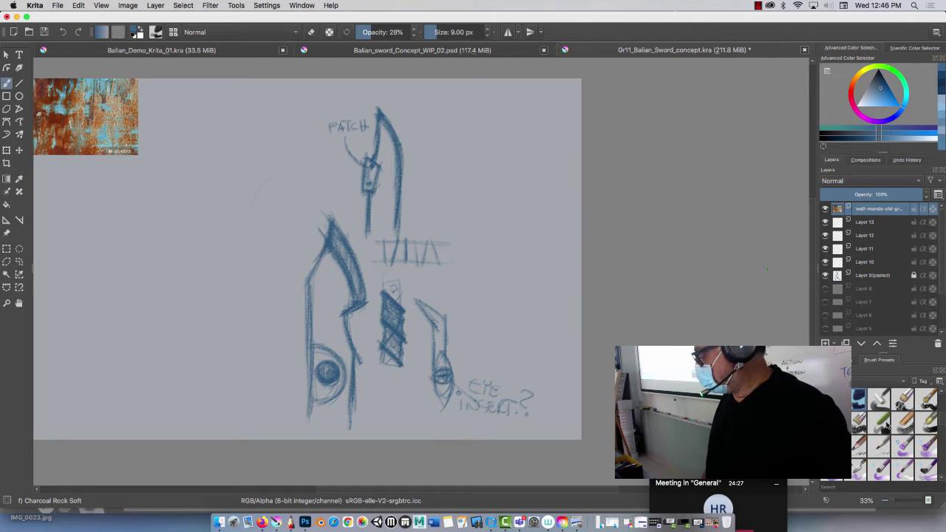
pyautogui.click(882, 422)
pyautogui.moveTo(543, 216)
pyautogui.mouseDown()
pyautogui.moveTo(509, 230)
pyautogui.moveTo(532, 240)
pyautogui.mouseUp()
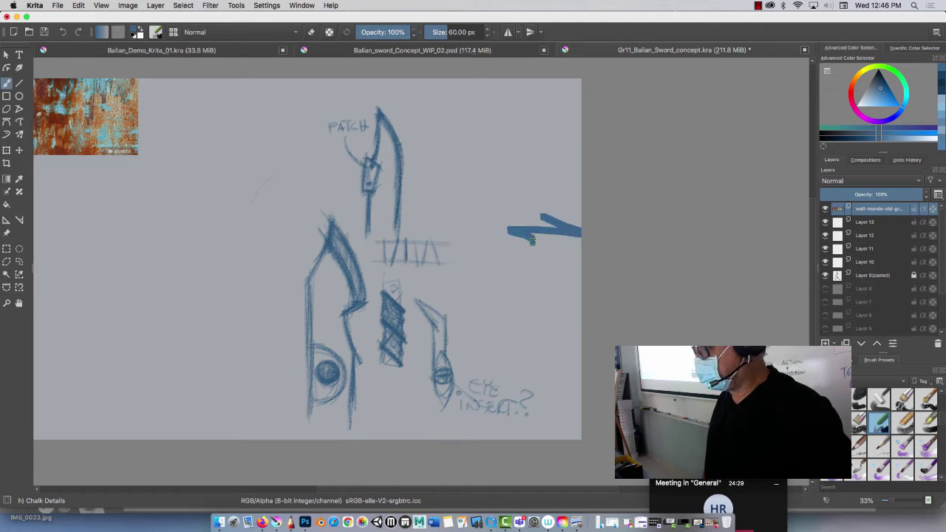
pyautogui.press('super+z')
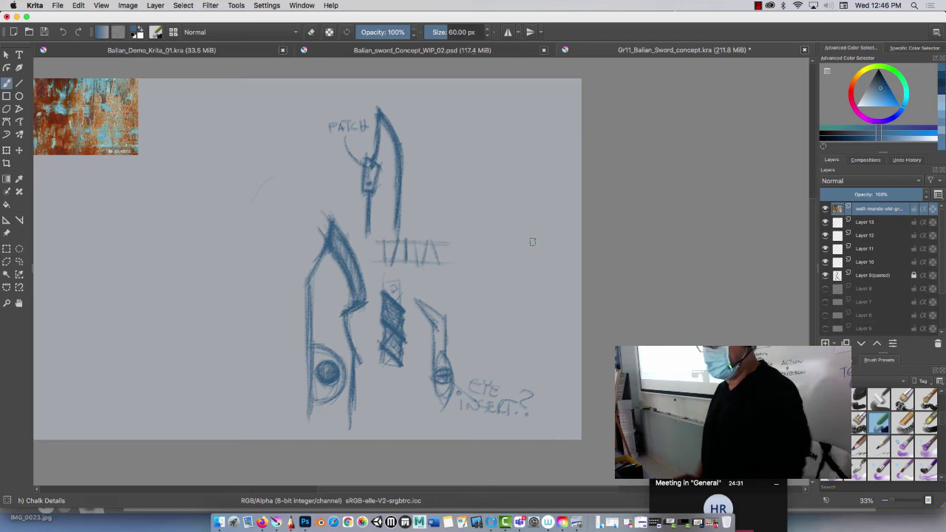
# - Sample a light blue from the rusted metal texture and paint a small swatch of it beside the texture
pyautogui.press('super+plus')
pyautogui.press('super+plus')
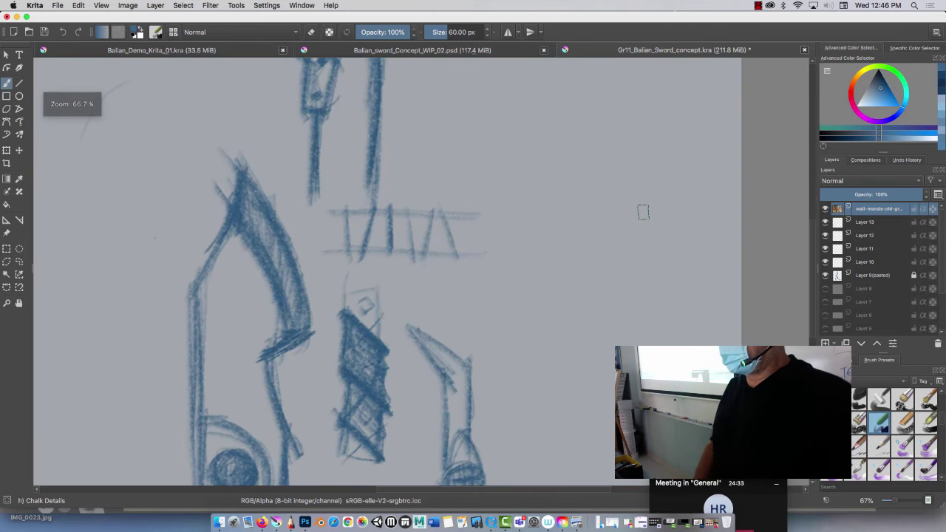
pyautogui.moveTo(105, 216)
pyautogui.mouseDown()
pyautogui.moveTo(422, 353)
pyautogui.moveTo(505, 352)
pyautogui.mouseUp()
pyautogui.moveTo(201, 221); pyautogui.dragTo(230, 323)
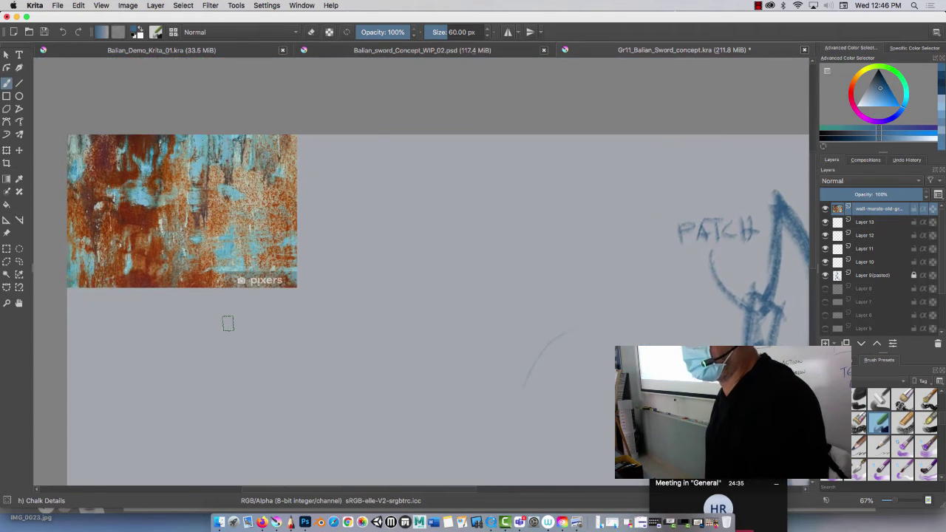
pyautogui.press('p')
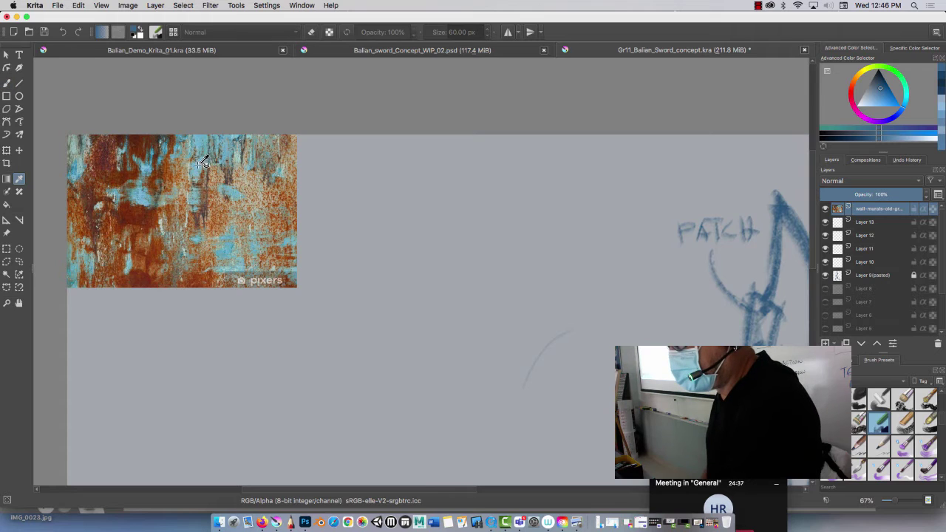
pyautogui.click(205, 144)
pyautogui.press('b')
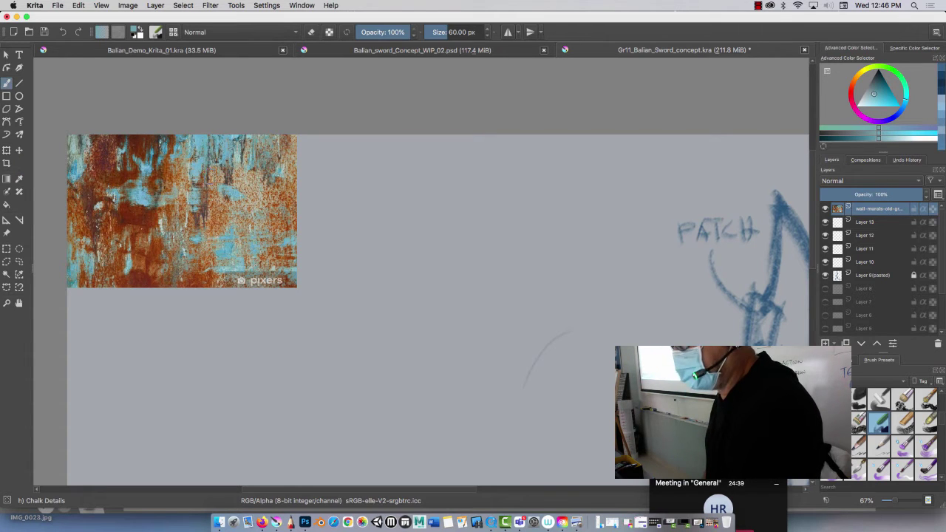
pyautogui.moveTo(408, 186); pyautogui.dragTo(409, 201)
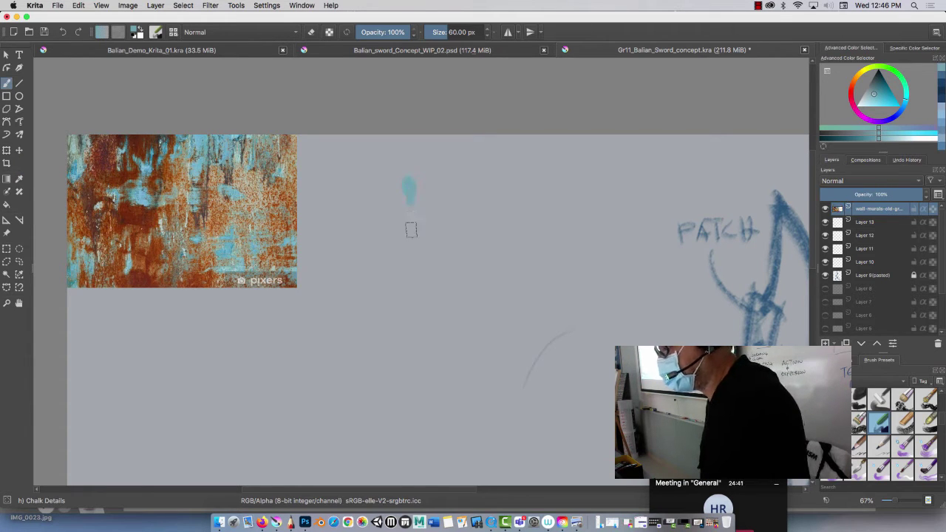
# - Sample a dark rust brown from the texture and paint a swatch below the light blue one
pyautogui.press('p')
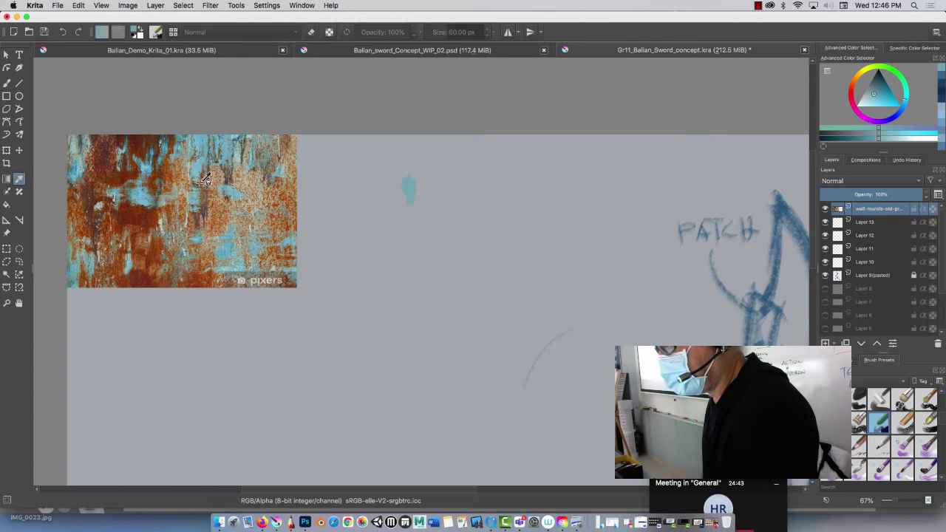
pyautogui.click(145, 146)
pyautogui.press('b')
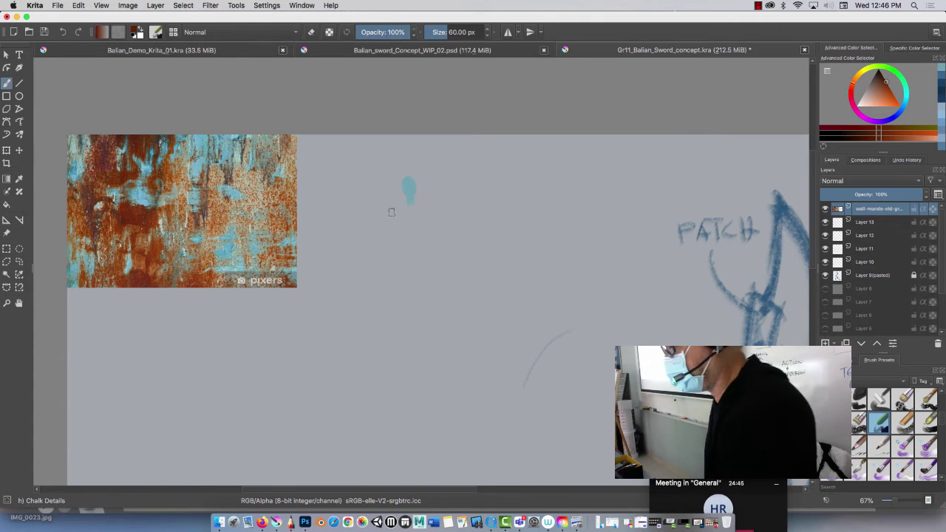
pyautogui.moveTo(392, 212); pyautogui.dragTo(390, 222)
# - Sample a muted reddish brown from the texture and paint a swatch below the rust brown one
pyautogui.press('p')
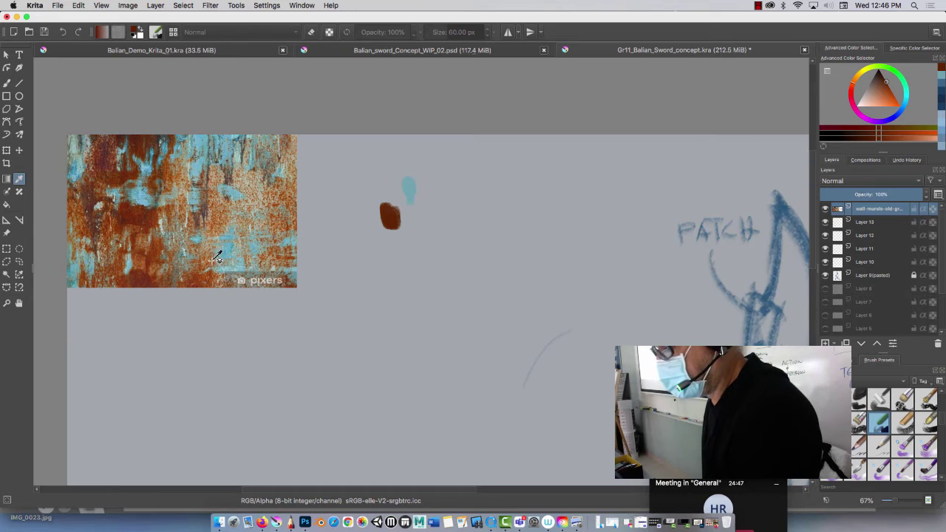
pyautogui.click(126, 210)
pyautogui.click(106, 199)
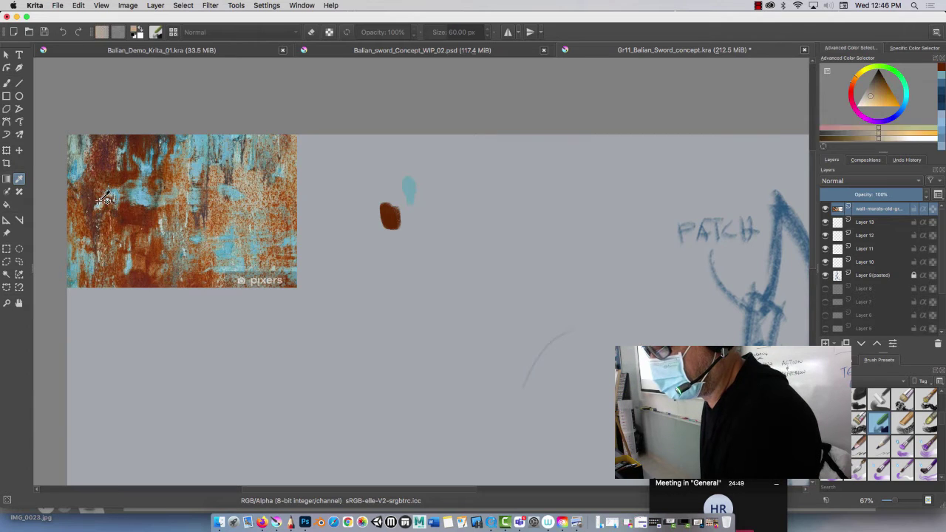
pyautogui.click(106, 198)
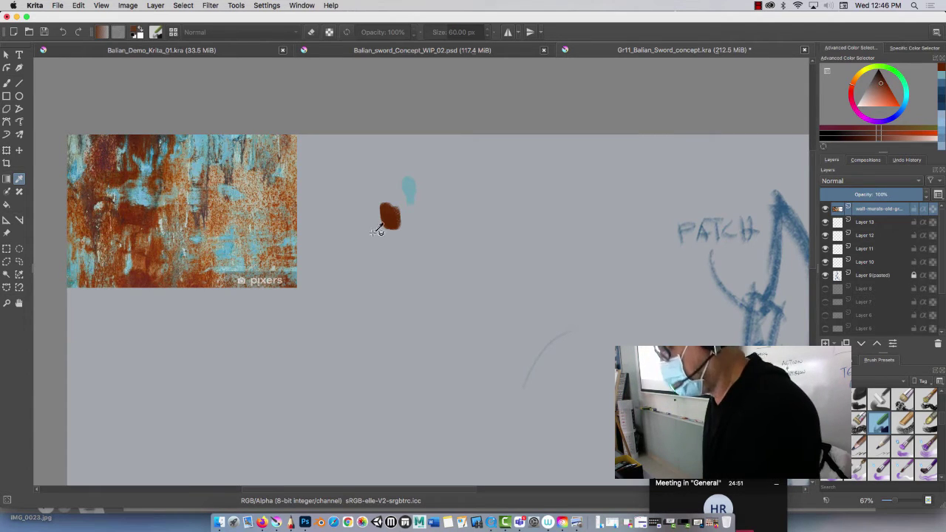
pyautogui.press('b')
pyautogui.moveTo(374, 252); pyautogui.dragTo(368, 233)
# - Sample a deeper teal from the texture's upper edge and paint a swatch beside the reddish brown one
pyautogui.press('p')
pyautogui.moveTo(241, 142); pyautogui.dragTo(241, 139)
pyautogui.press('b')
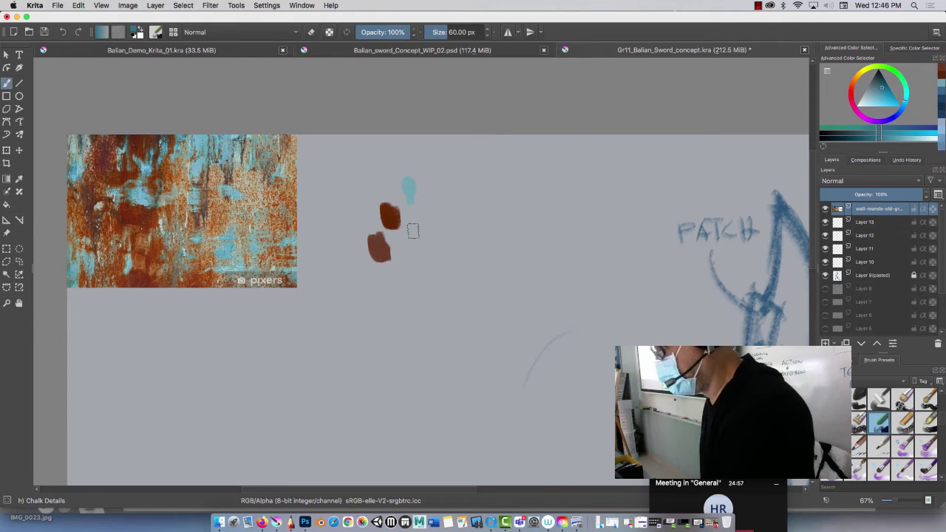
pyautogui.moveTo(419, 251); pyautogui.dragTo(418, 242)
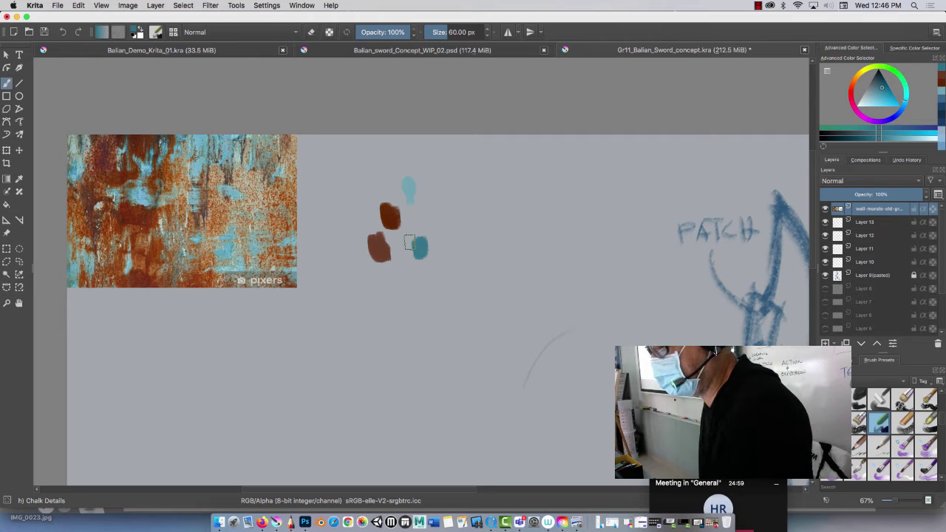
# - Sample a dark purplish grey from the texture and paint a swatch above the teal one
pyautogui.press('p')
pyautogui.moveTo(209, 210); pyautogui.dragTo(208, 212)
pyautogui.press('b')
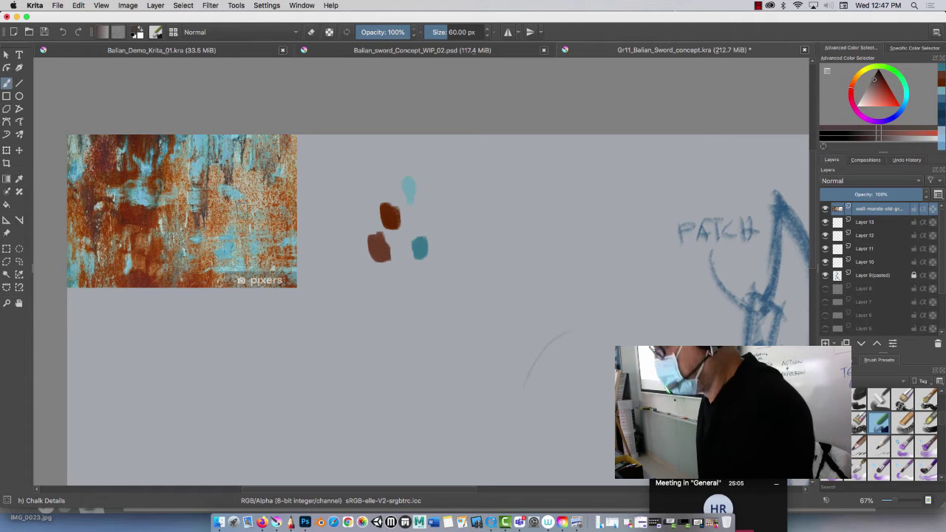
pyautogui.moveTo(423, 222); pyautogui.dragTo(421, 200)
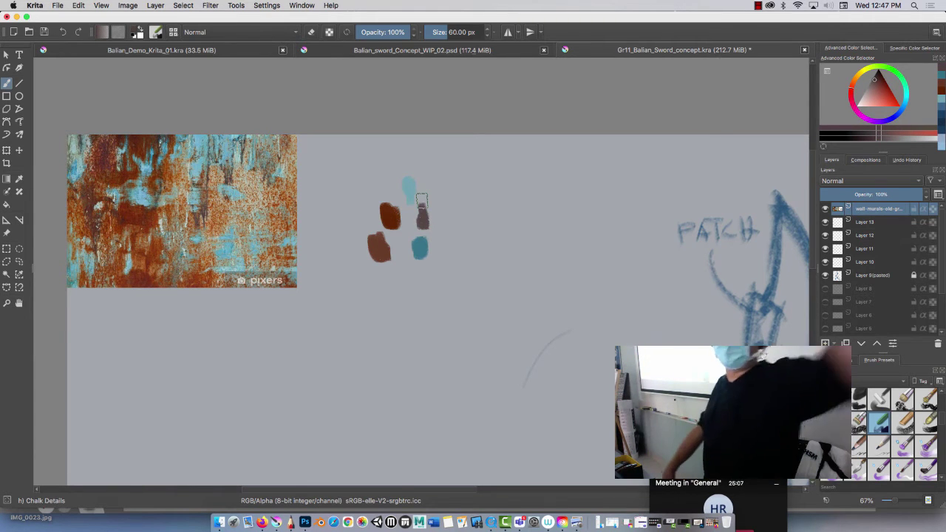
# - Lock the rusted metal texture layer and make Layer 10 the active layer
pyautogui.moveTo(422, 199)
pyautogui.mouseDown()
pyautogui.moveTo(272, 166)
pyautogui.moveTo(251, 139)
pyautogui.mouseUp()
pyautogui.click(913, 209)
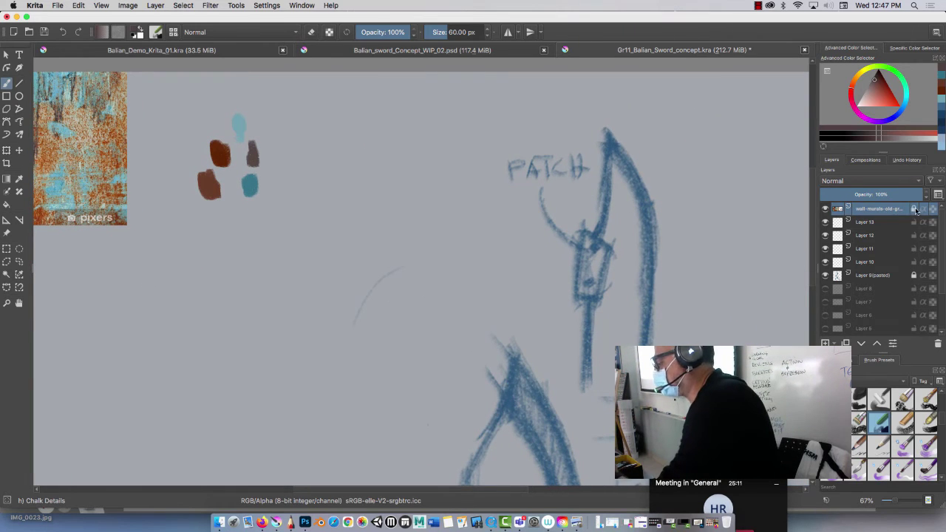
pyautogui.click(883, 261)
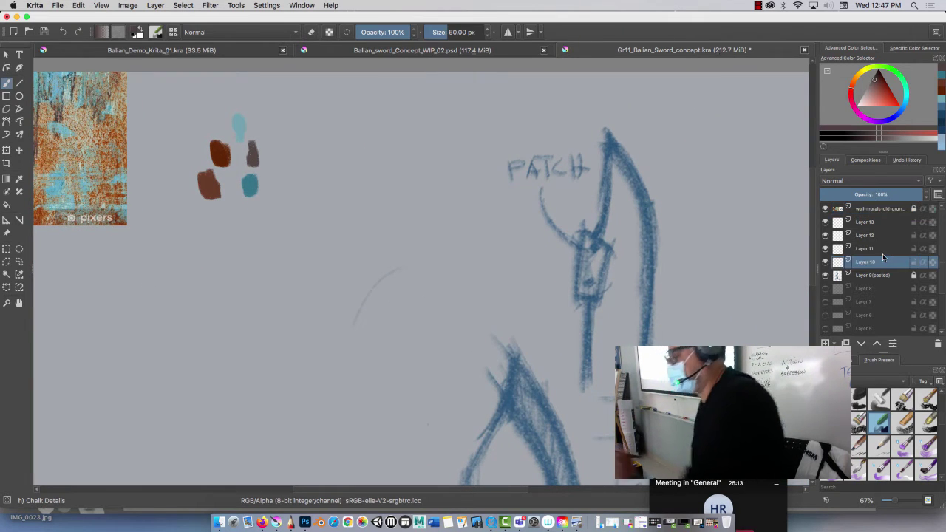
# - Sample the deeper teal palette swatch and paint a solid, slanted four-sided block below the palette on Layer 10
pyautogui.moveTo(352, 294)
pyautogui.mouseDown()
pyautogui.moveTo(323, 260)
pyautogui.moveTo(404, 248)
pyautogui.moveTo(411, 258)
pyautogui.mouseUp()
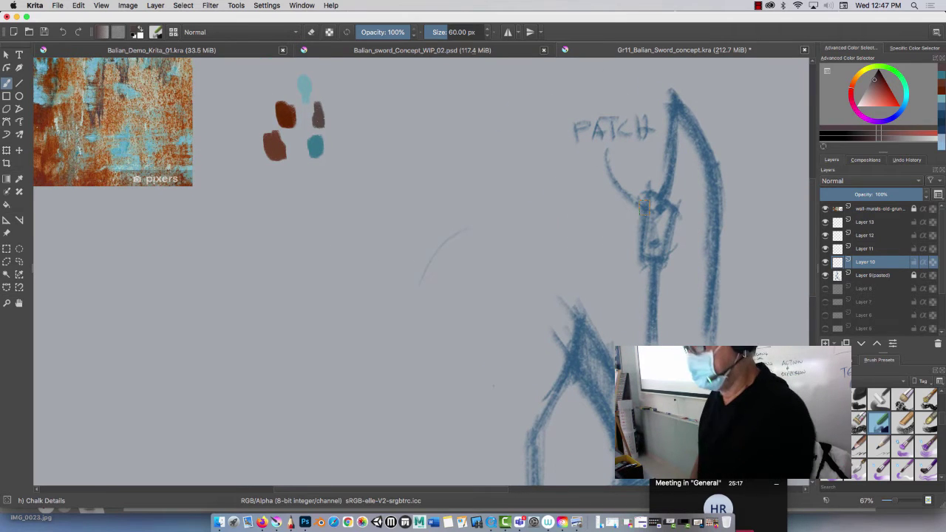
pyautogui.keyDown('ctrl'); pyautogui.click(316, 144); pyautogui.keyUp('ctrl')
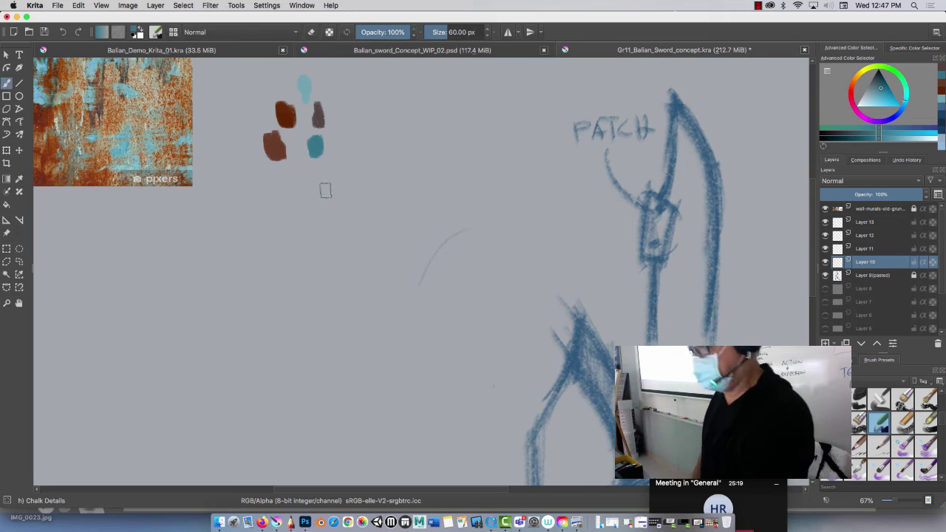
pyautogui.moveTo(392, 299)
pyautogui.mouseDown()
pyautogui.moveTo(351, 247)
pyautogui.moveTo(330, 295)
pyautogui.moveTo(339, 261)
pyautogui.moveTo(326, 370)
pyautogui.moveTo(372, 364)
pyautogui.moveTo(363, 400)
pyautogui.moveTo(313, 369)
pyautogui.mouseUp()
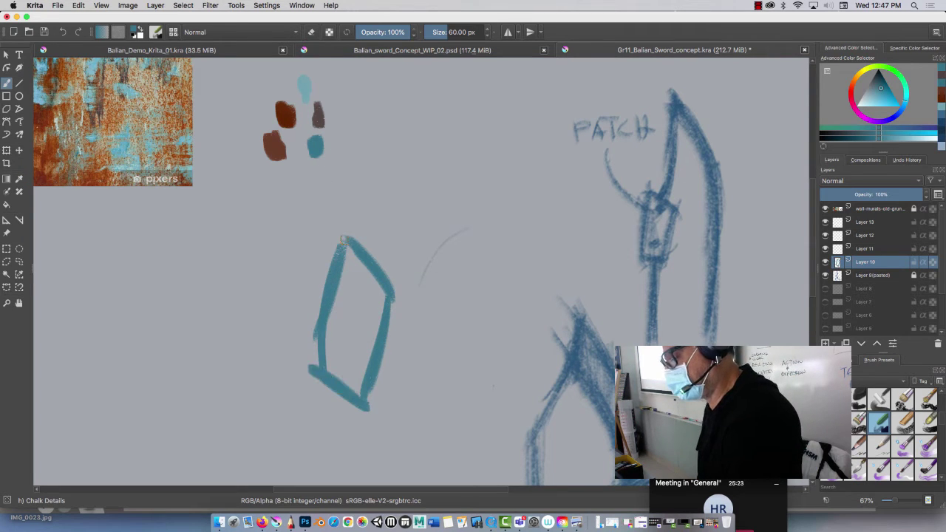
pyautogui.moveTo(344, 241)
pyautogui.mouseDown()
pyautogui.moveTo(316, 386)
pyautogui.moveTo(316, 363)
pyautogui.moveTo(404, 342)
pyautogui.mouseUp()
pyautogui.moveTo(350, 250); pyautogui.dragTo(374, 313)
pyautogui.moveTo(374, 313); pyautogui.dragTo(343, 280)
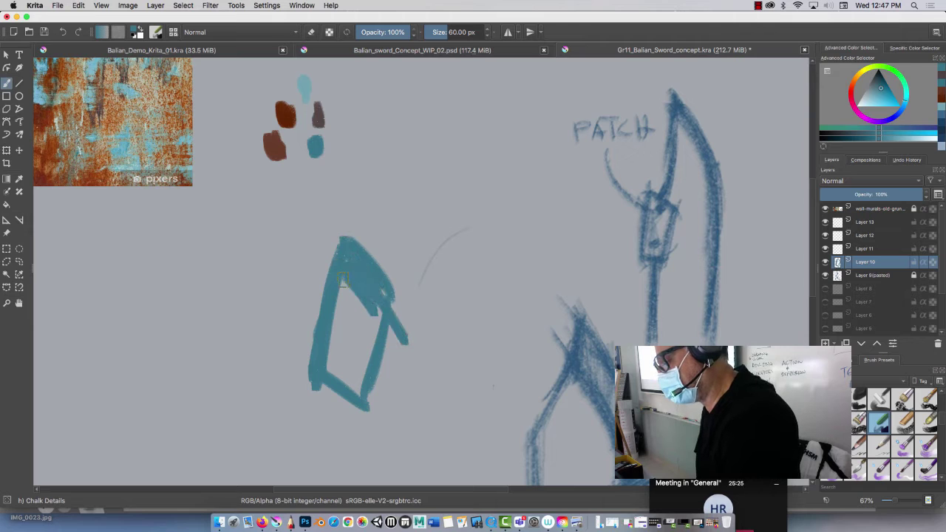
pyautogui.moveTo(378, 307)
pyautogui.mouseDown()
pyautogui.moveTo(358, 336)
pyautogui.moveTo(360, 305)
pyautogui.moveTo(340, 371)
pyautogui.moveTo(343, 295)
pyautogui.moveTo(325, 342)
pyautogui.moveTo(345, 280)
pyautogui.mouseUp()
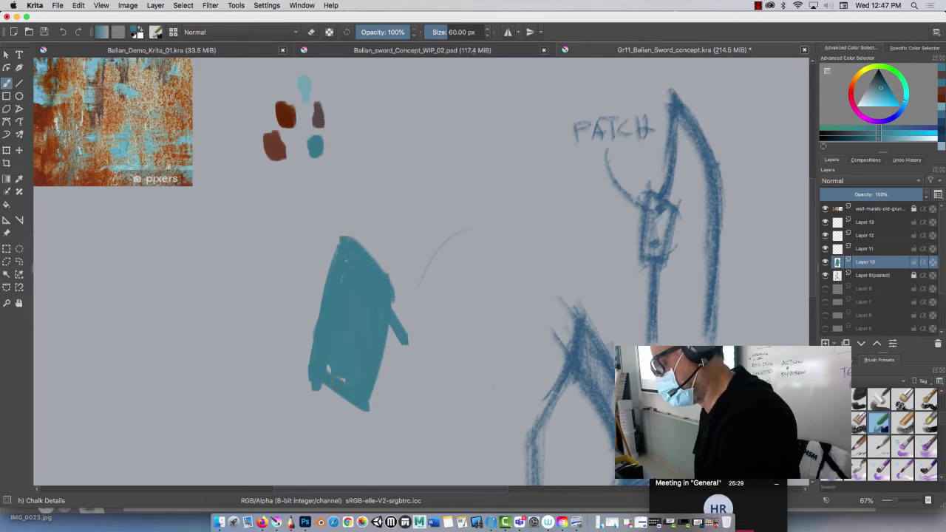
pyautogui.moveTo(380, 340); pyautogui.dragTo(378, 343)
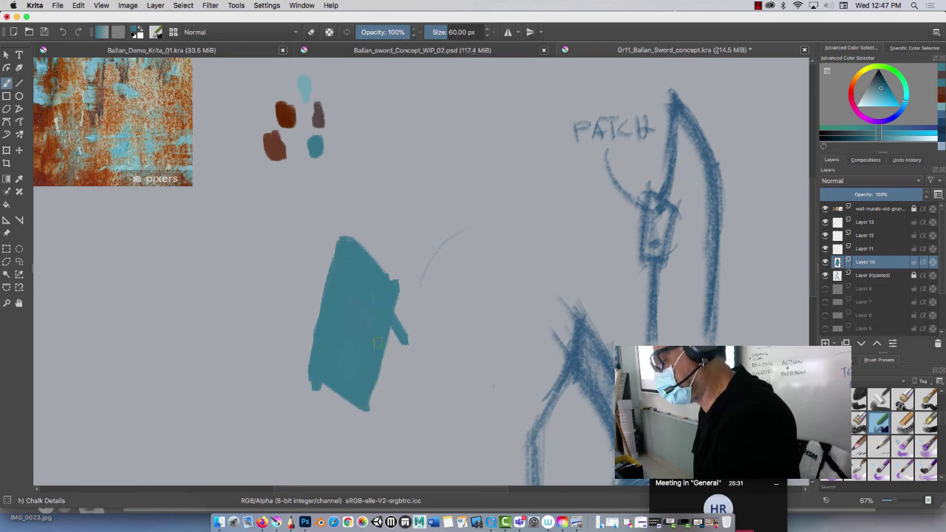
pyautogui.moveTo(368, 262); pyautogui.dragTo(345, 244)
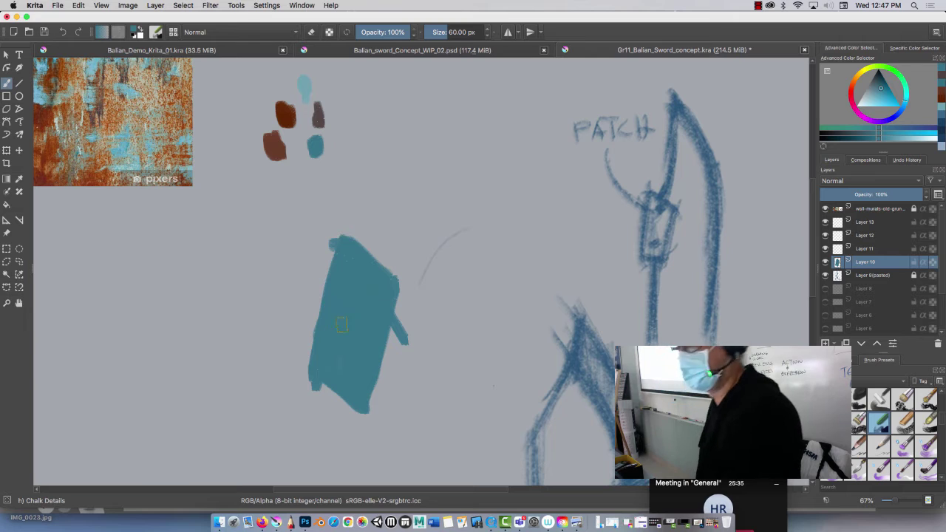
# - Trim the teal block's uneven edges and stray strokes into straight sides using the Eraser Circle brush
pyautogui.moveTo(941, 419); pyautogui.dragTo(935, 386)
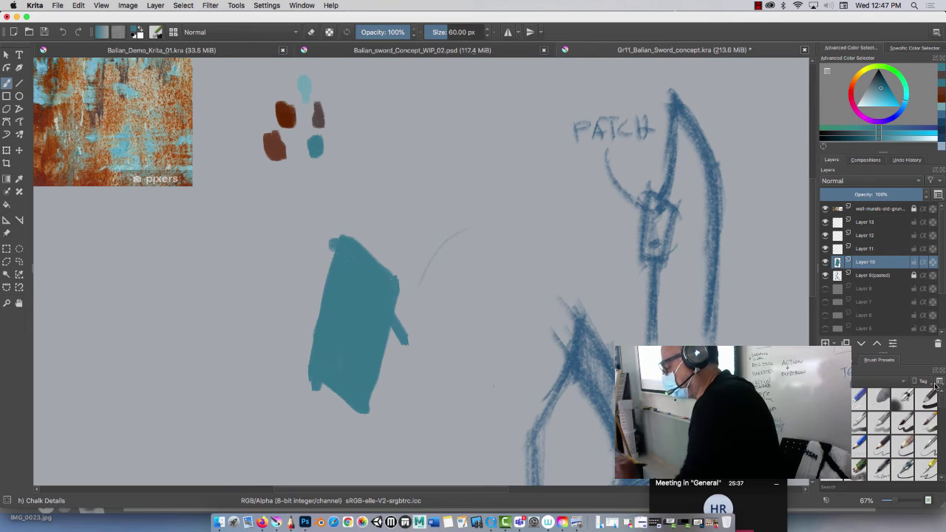
pyautogui.press('e')
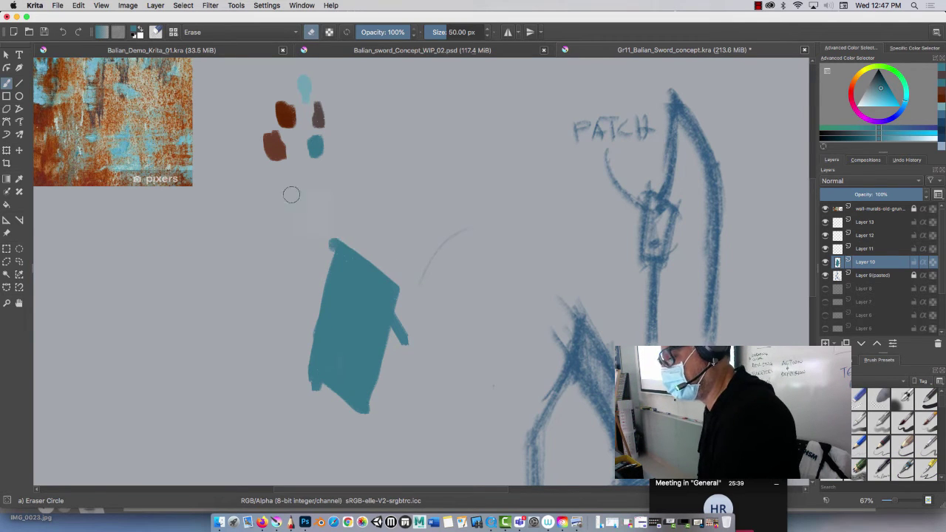
pyautogui.moveTo(326, 269); pyautogui.dragTo(321, 250)
pyautogui.moveTo(399, 292)
pyautogui.mouseDown()
pyautogui.moveTo(396, 348)
pyautogui.moveTo(372, 414)
pyautogui.mouseUp()
pyautogui.moveTo(281, 357); pyautogui.dragTo(312, 387)
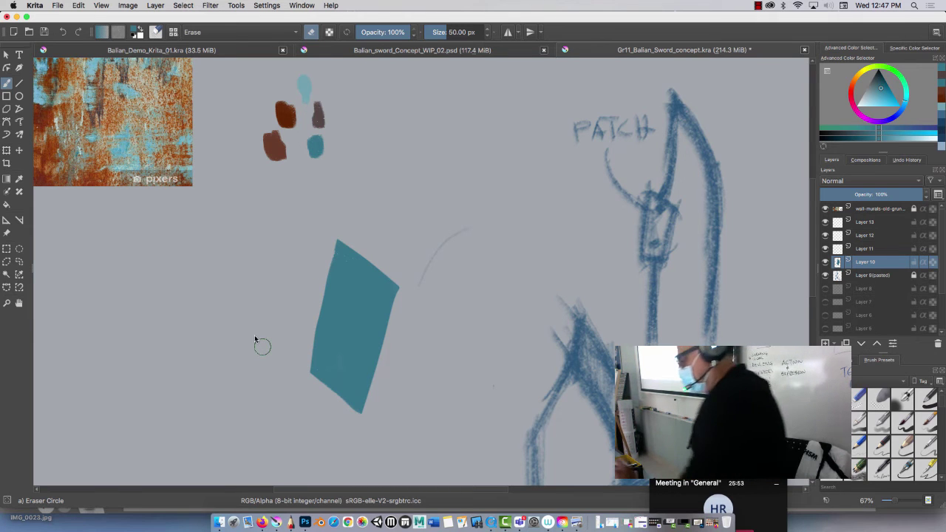
# - Switch to the Charcoal Rock Soft brush and set its opacity to 42%
pyautogui.scroll(-5, 872, 420)
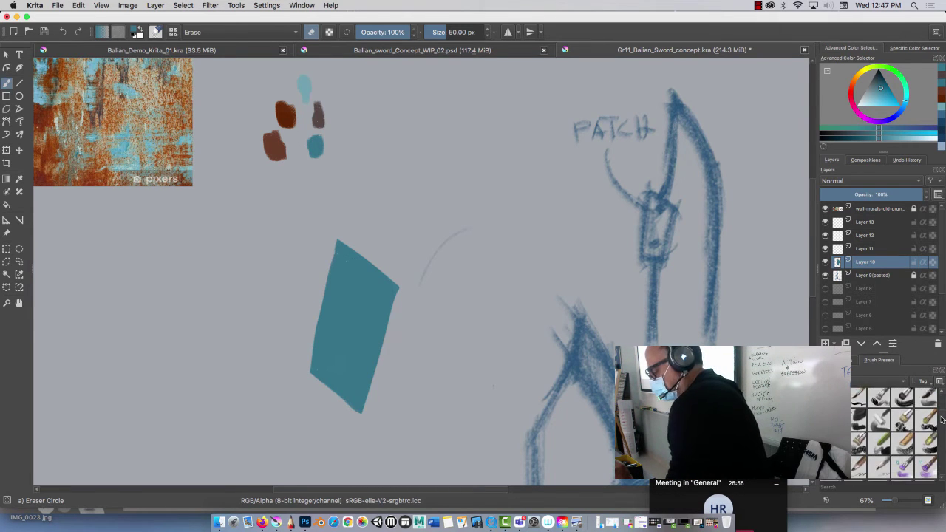
pyautogui.click(860, 447)
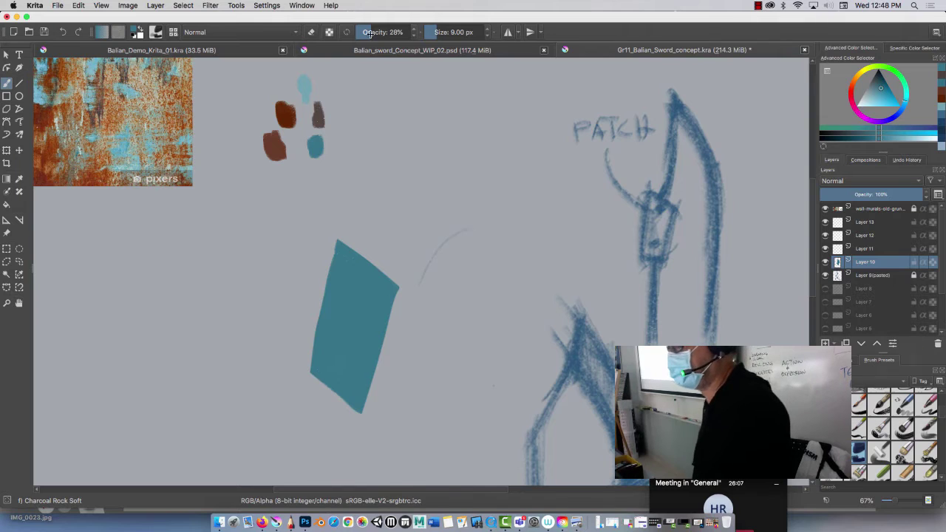
pyautogui.moveTo(371, 34); pyautogui.dragTo(379, 33)
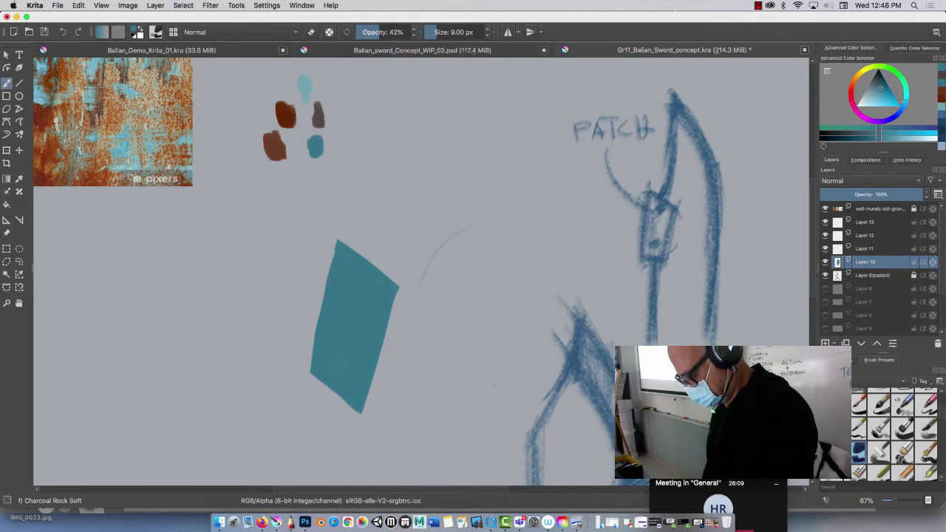
# - Enlarge the colour selector, choose a slightly lighter teal, and paint the block's right-hand side with a 24 px brush, raising opacity to 62%
pyautogui.press('p')
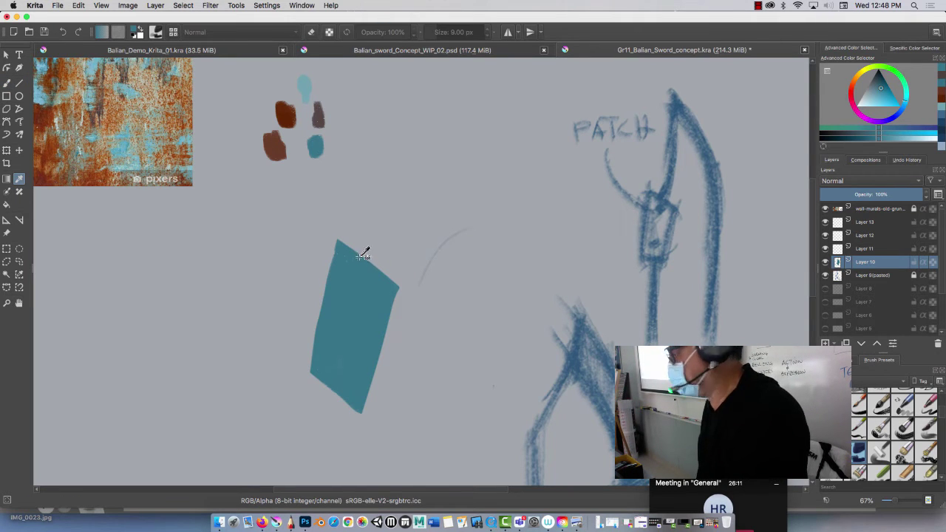
pyautogui.moveTo(882, 151); pyautogui.dragTo(891, 239)
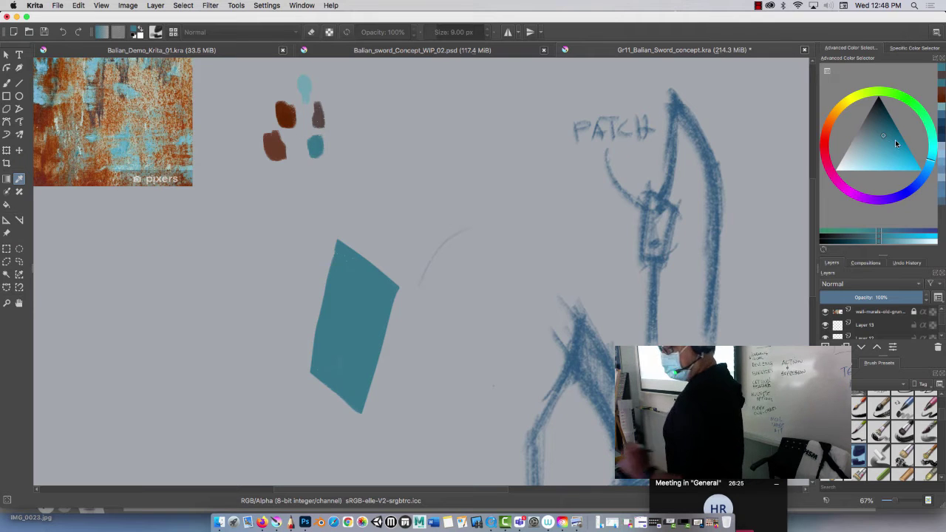
pyautogui.click(884, 138)
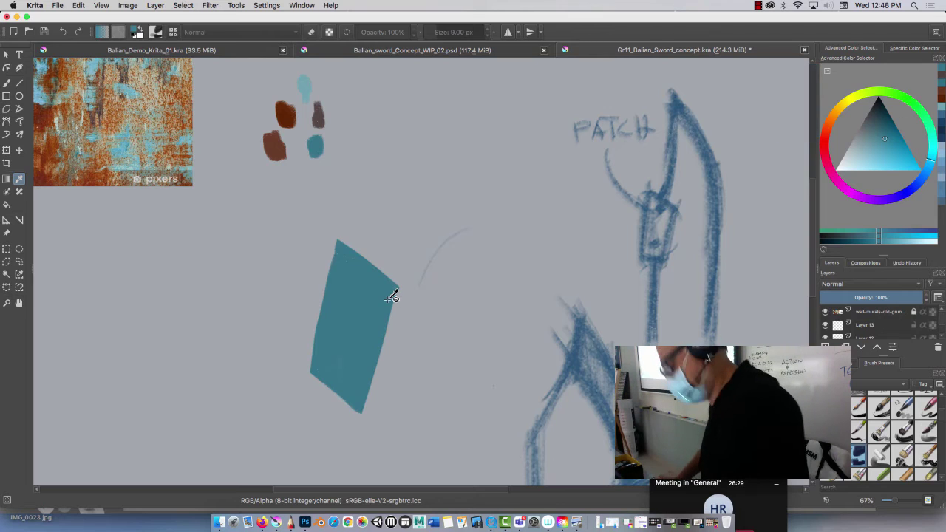
pyautogui.press('b')
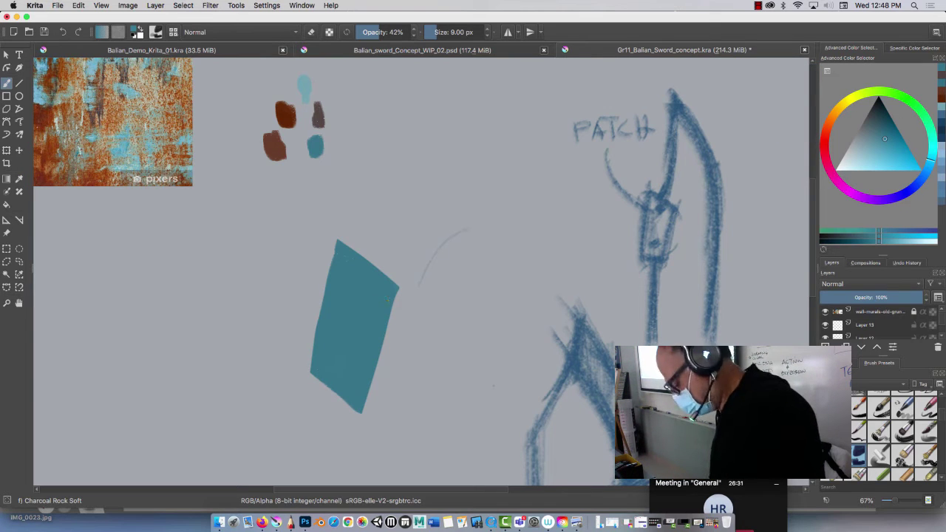
pyautogui.press(']')
pyautogui.press(']')
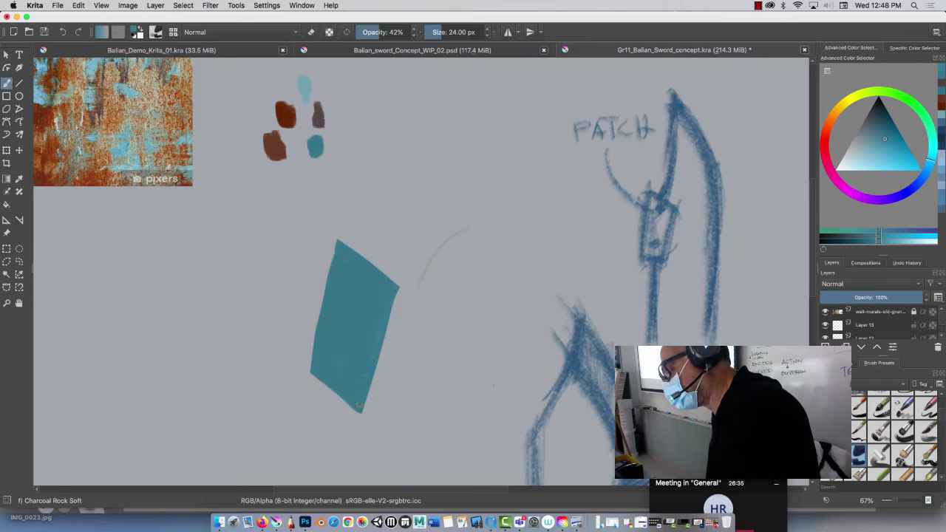
pyautogui.click(385, 31)
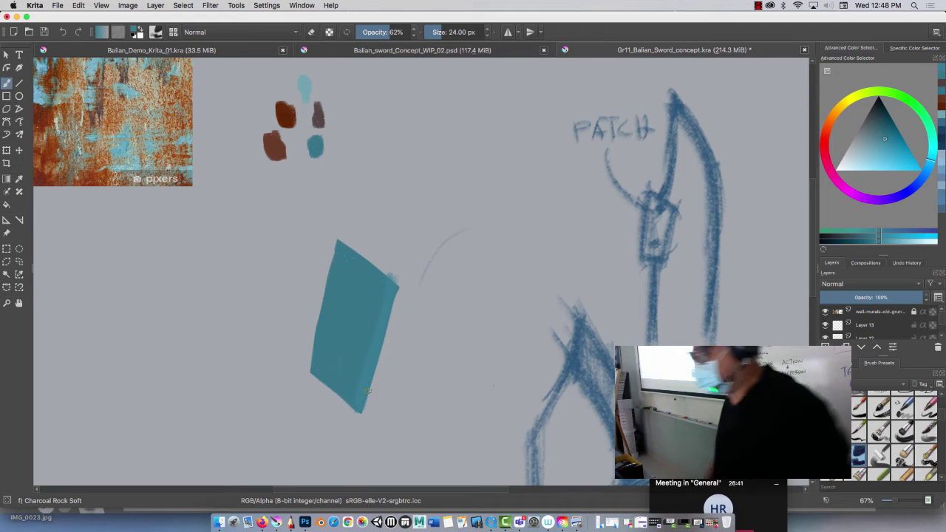
# - Choose a lighter teal and paint a bevel along the block's upper edge
pyautogui.press('super+minus')
pyautogui.press('super+minus')
pyautogui.press('super+minus')
pyautogui.press('super+minus')
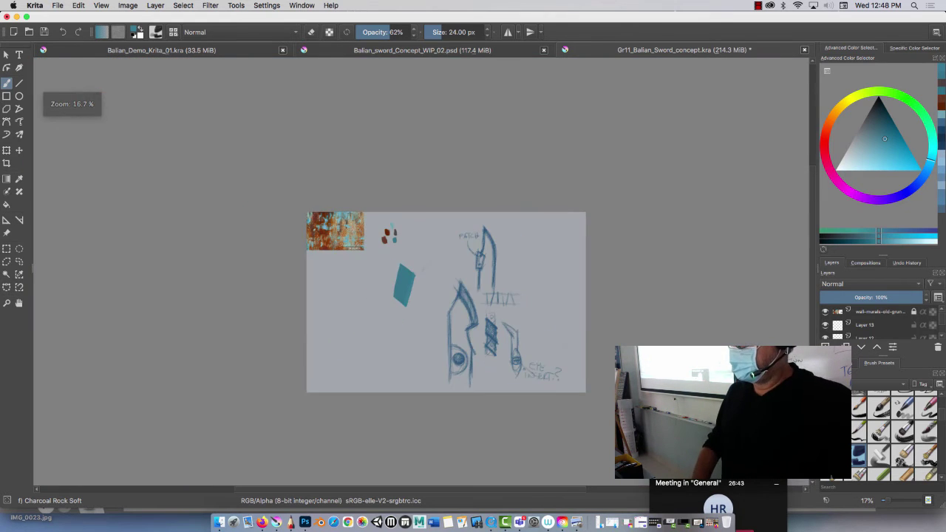
pyautogui.press('super+equal')
pyautogui.press('super+equal')
pyautogui.press('super+equal')
pyautogui.press('super+equal')
pyautogui.press('super+equal')
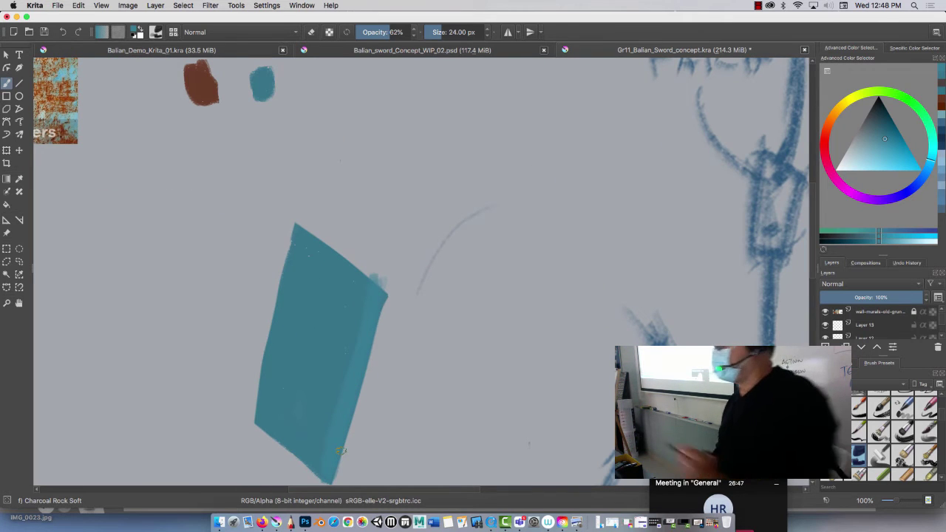
pyautogui.click(882, 143)
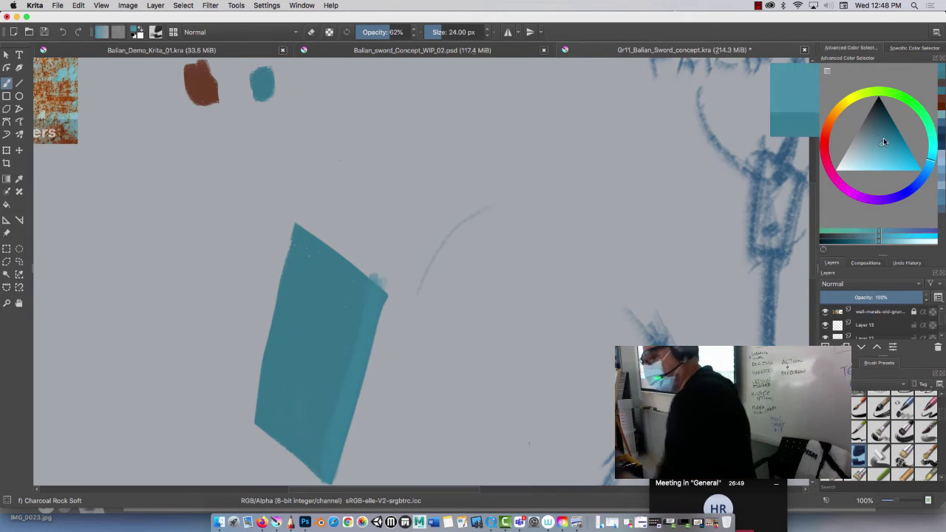
pyautogui.moveTo(371, 289); pyautogui.dragTo(312, 247)
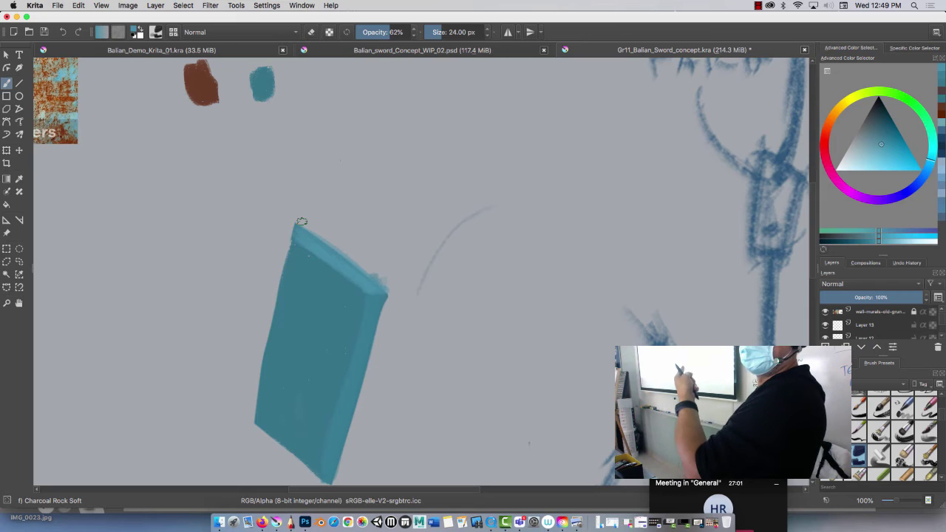
# - Choose a paler teal, paint thin highlights along the block's inner edges, and sketch a lamp and the letter D beside it with a 10 px brush
pyautogui.moveTo(301, 221)
pyautogui.mouseDown()
pyautogui.moveTo(212, 253)
pyautogui.moveTo(234, 226)
pyautogui.mouseUp()
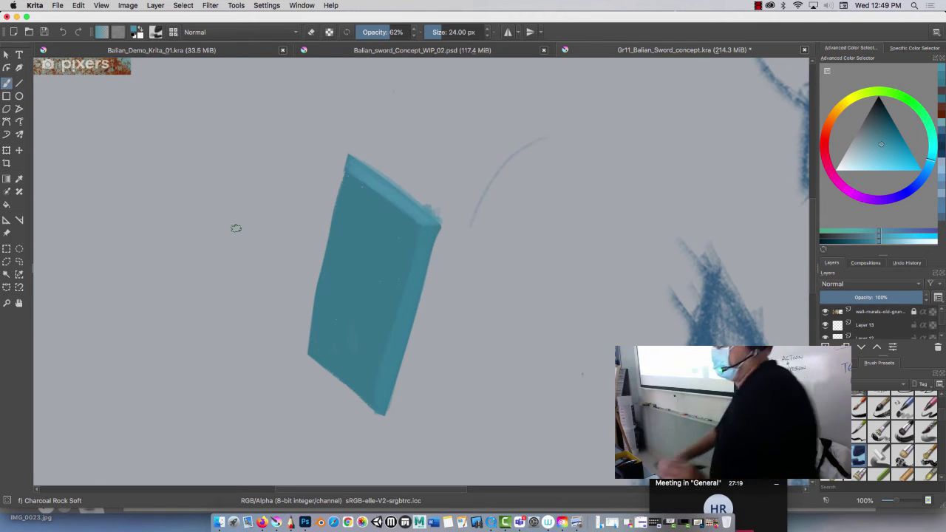
pyautogui.click(879, 149)
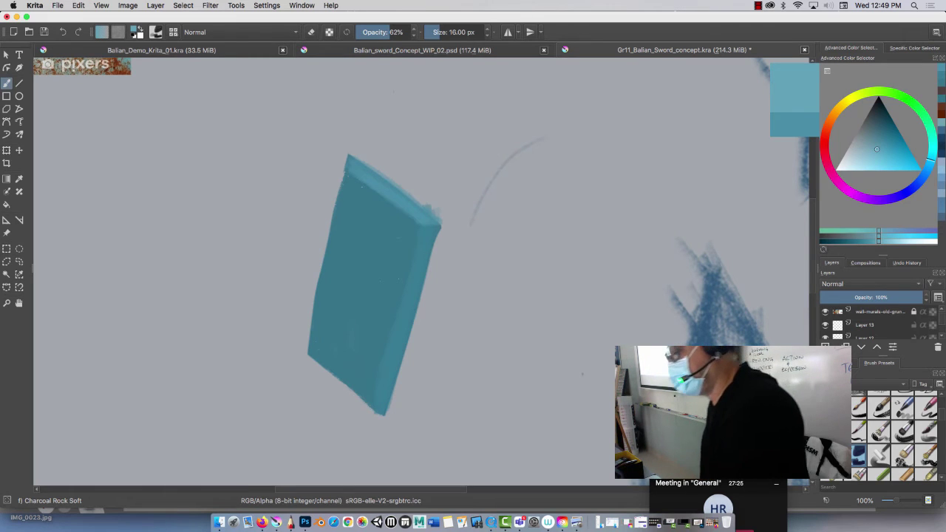
pyautogui.press('[')
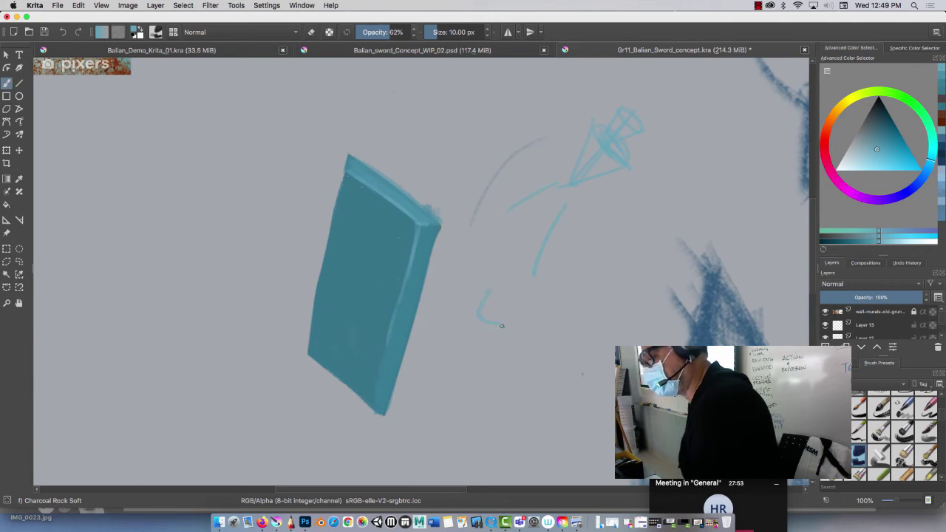
pyautogui.moveTo(215, 231)
pyautogui.mouseDown()
pyautogui.moveTo(231, 267)
pyautogui.moveTo(207, 268)
pyautogui.mouseUp()
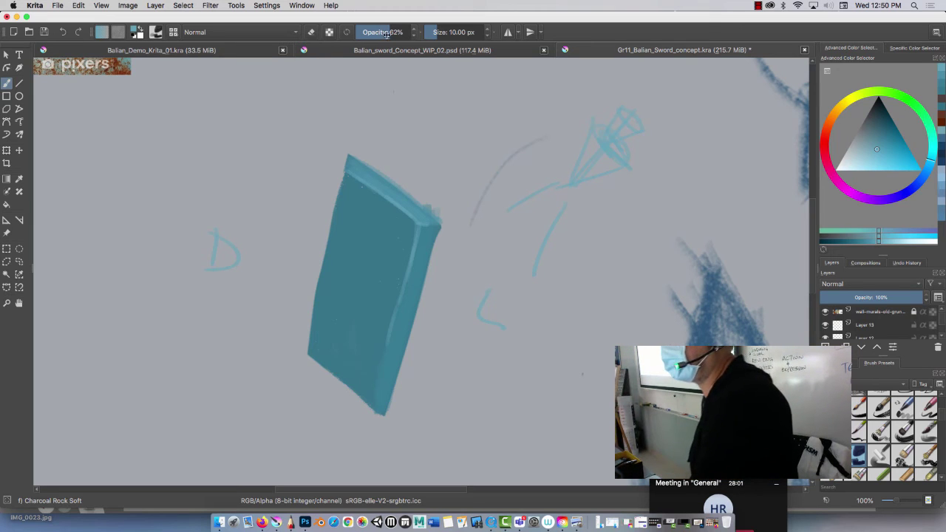
# - Set the brush opacity to 80% and its size to 44 px
pyautogui.moveTo(442, 36); pyautogui.dragTo(400, 32)
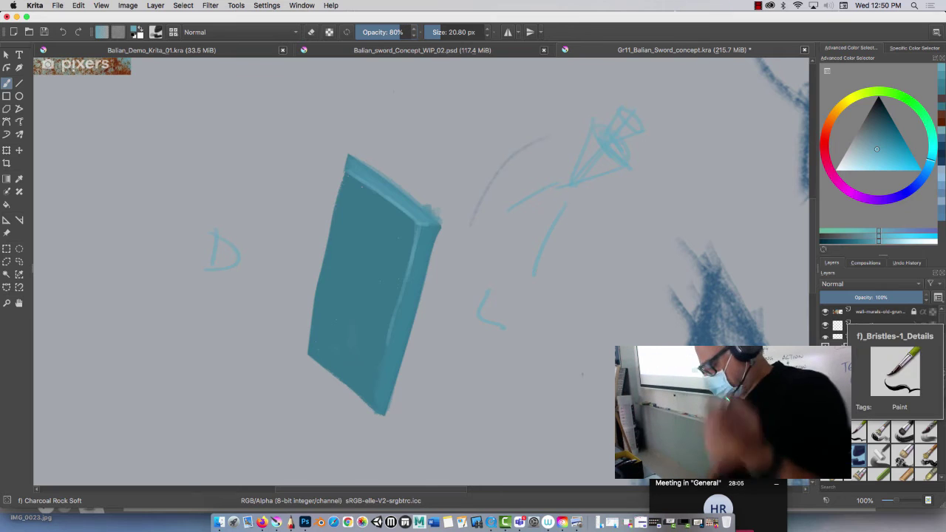
pyautogui.press(']')
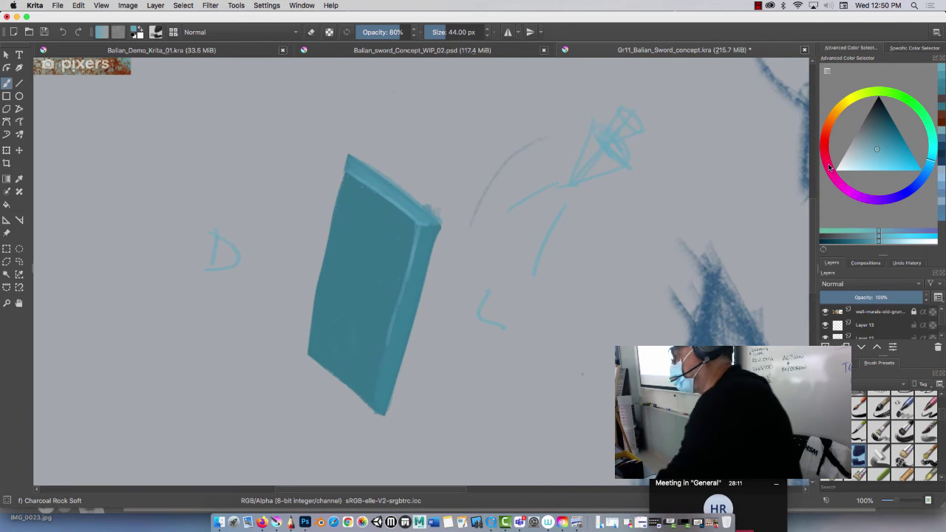
# - Try a crimson patch on the block's upper corner and near-black shading on its lower corner, undoing both
pyautogui.moveTo(830, 169)
pyautogui.mouseDown()
pyautogui.moveTo(825, 159)
pyautogui.moveTo(892, 139)
pyautogui.mouseUp()
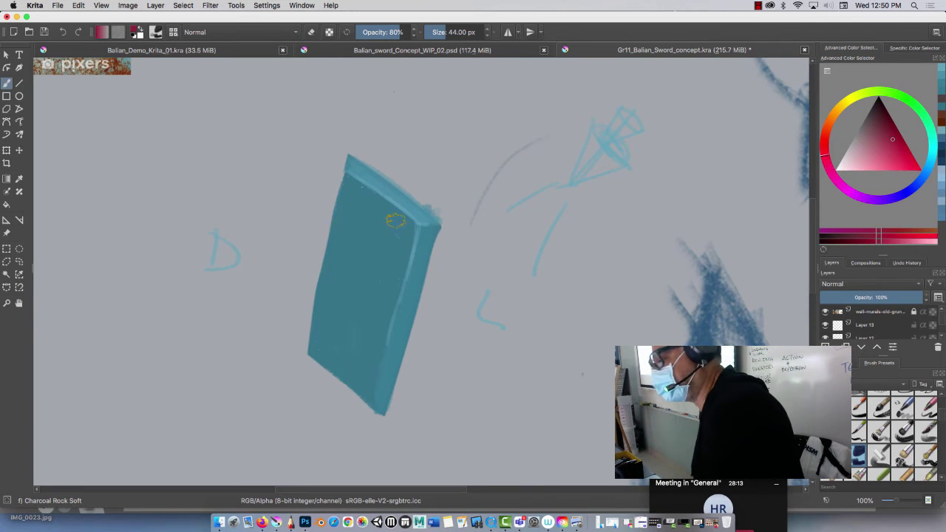
pyautogui.moveTo(392, 217); pyautogui.dragTo(403, 229)
pyautogui.moveTo(885, 117); pyautogui.dragTo(882, 105)
pyautogui.moveTo(326, 319); pyautogui.dragTo(327, 354)
pyautogui.moveTo(318, 303); pyautogui.dragTo(346, 368)
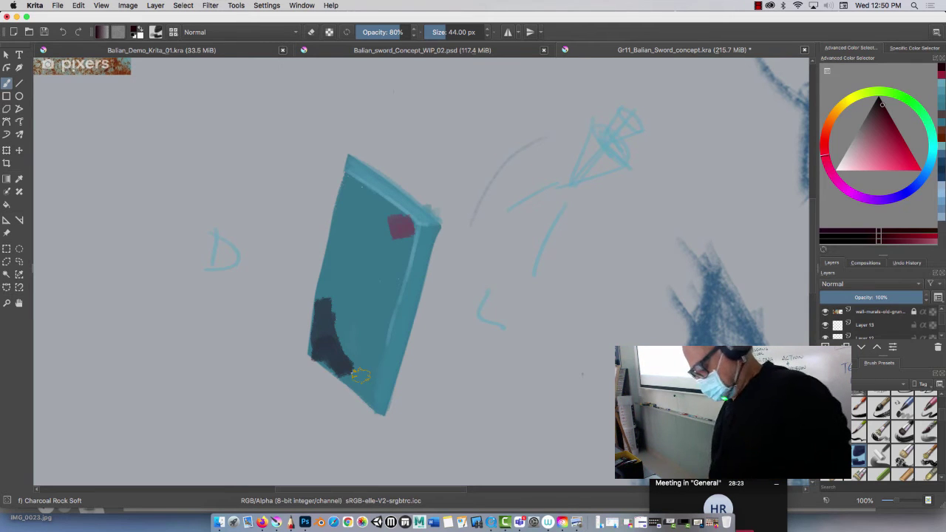
pyautogui.press('super+z')
pyautogui.press('super+z')
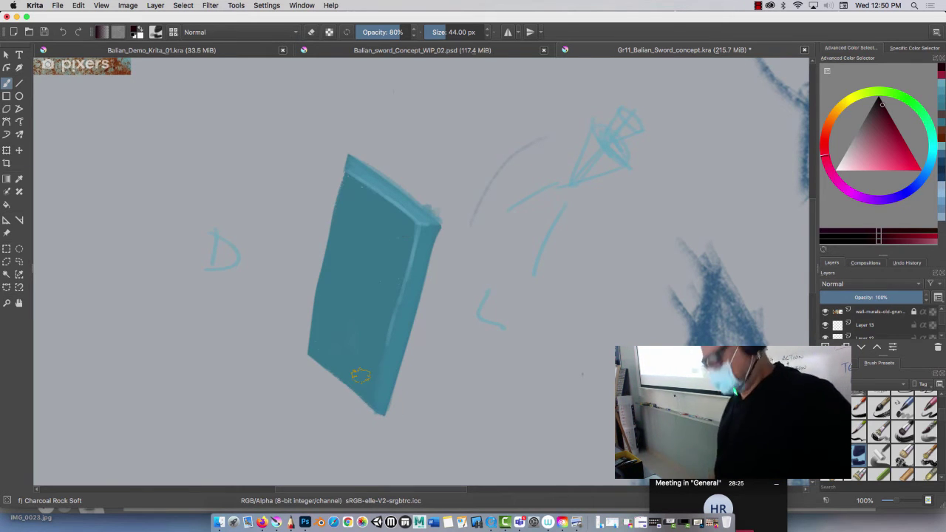
# - Sample the teal tones of the block's front face and upper bevel to compare them in the colour selector
pyautogui.press('p')
pyautogui.click(403, 219)
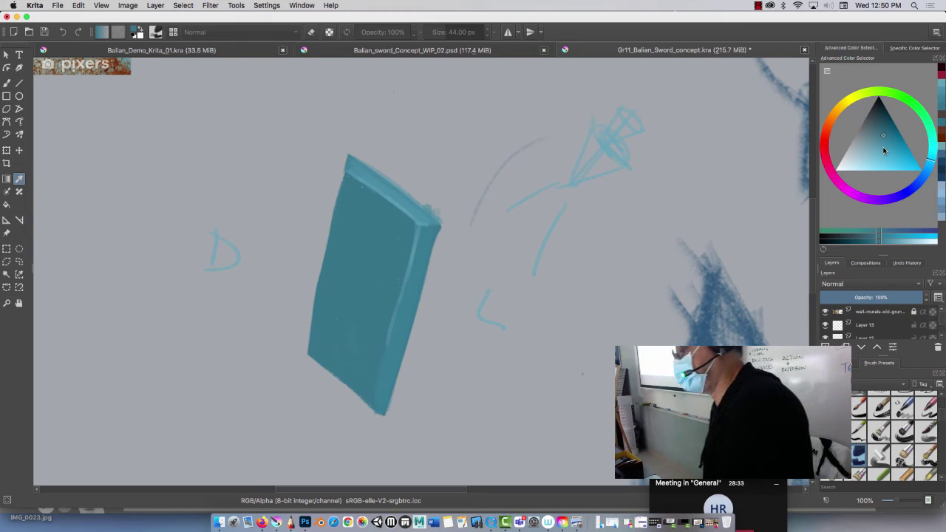
pyautogui.click(422, 212)
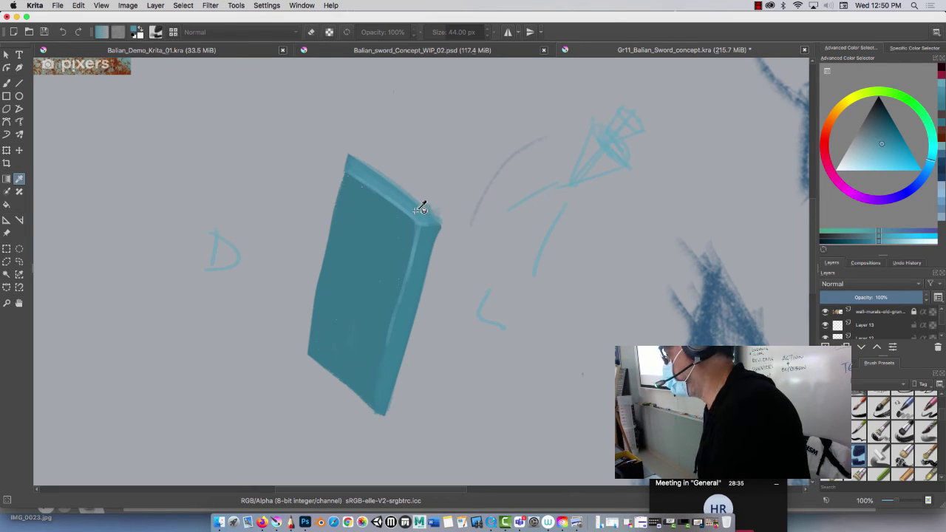
pyautogui.click(380, 186)
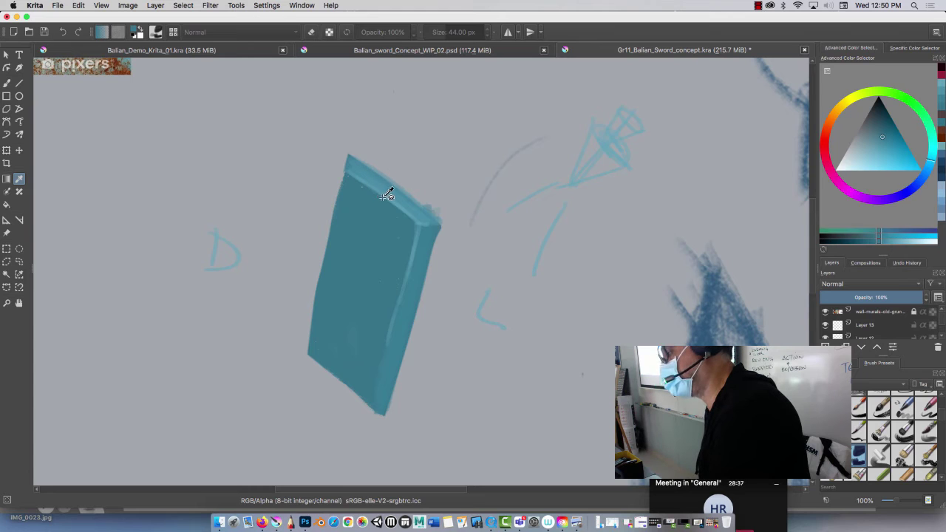
# - Paint a lighter teal sampled from the block's upper bevel onto its front face, and test 32% opacity strokes in a strip beside it
pyautogui.moveTo(387, 195); pyautogui.dragTo(399, 200)
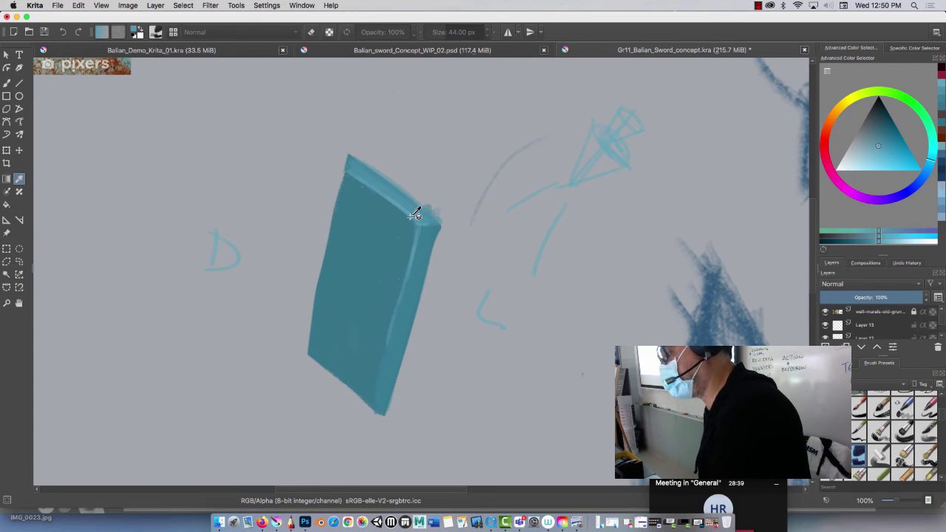
pyautogui.press('b')
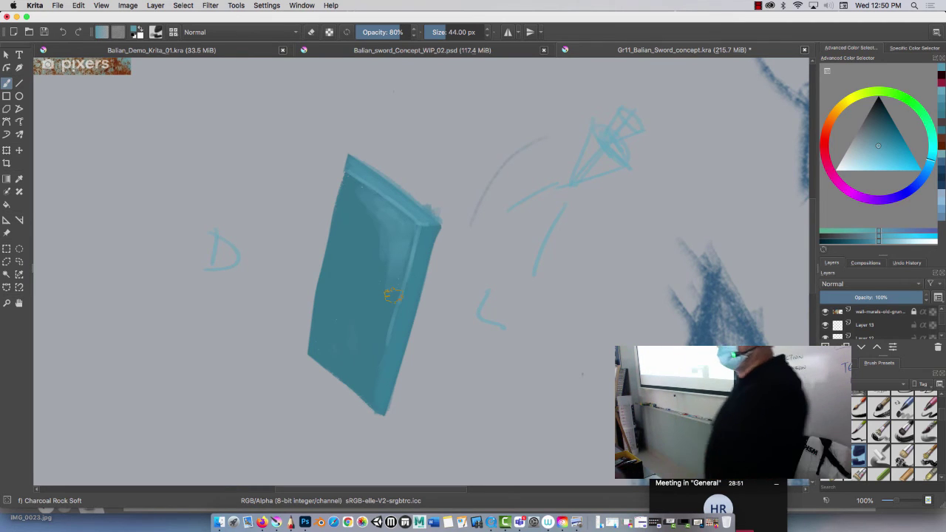
pyautogui.moveTo(397, 33); pyautogui.dragTo(372, 36)
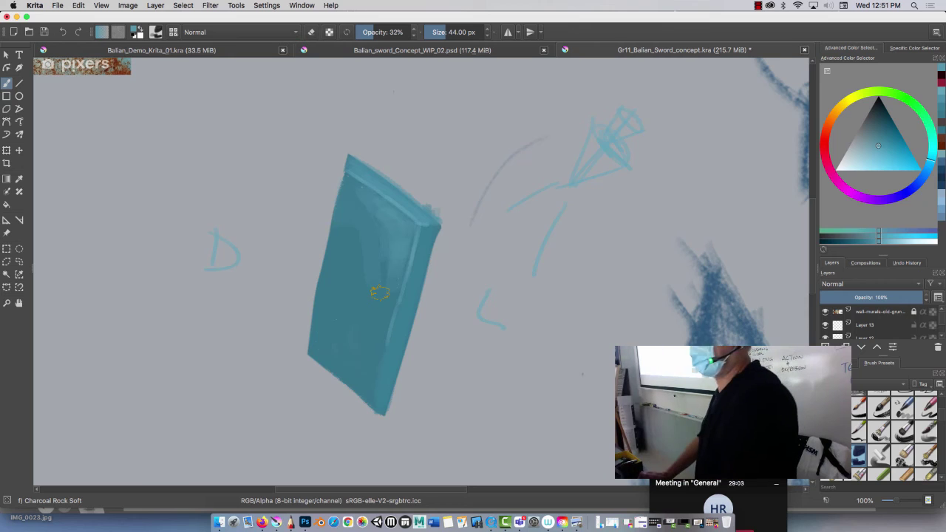
pyautogui.moveTo(258, 93); pyautogui.dragTo(262, 165)
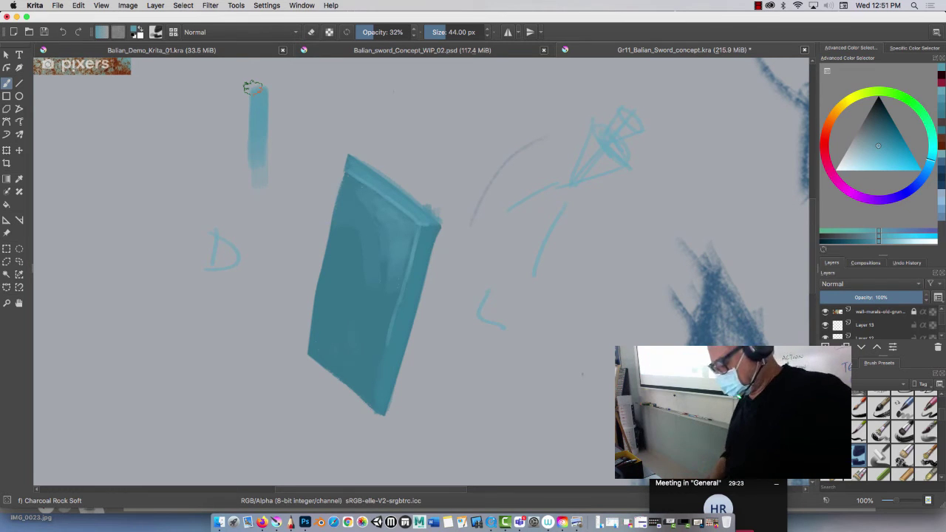
# - Blend the highlight across the upper front face with its sampled mid teal, using a 47 px brush
pyautogui.press(']')
pyautogui.press('+')
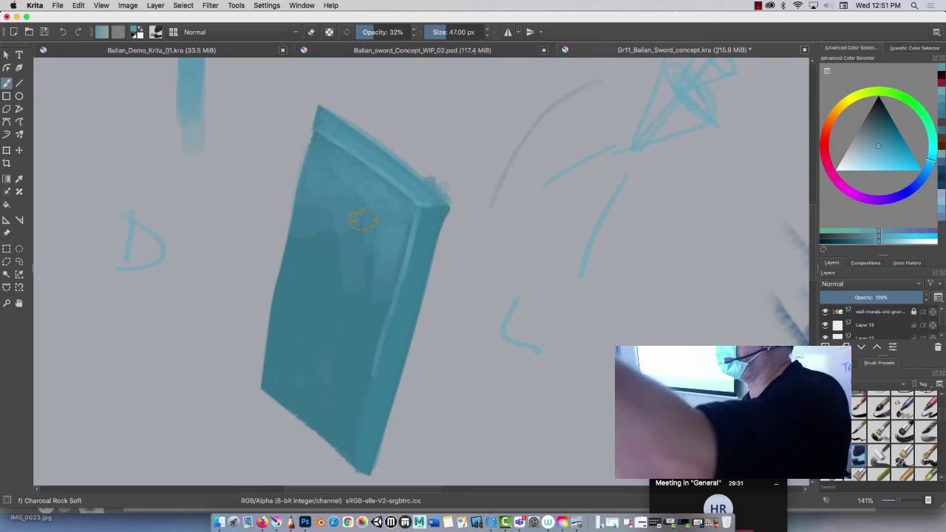
pyautogui.press('p')
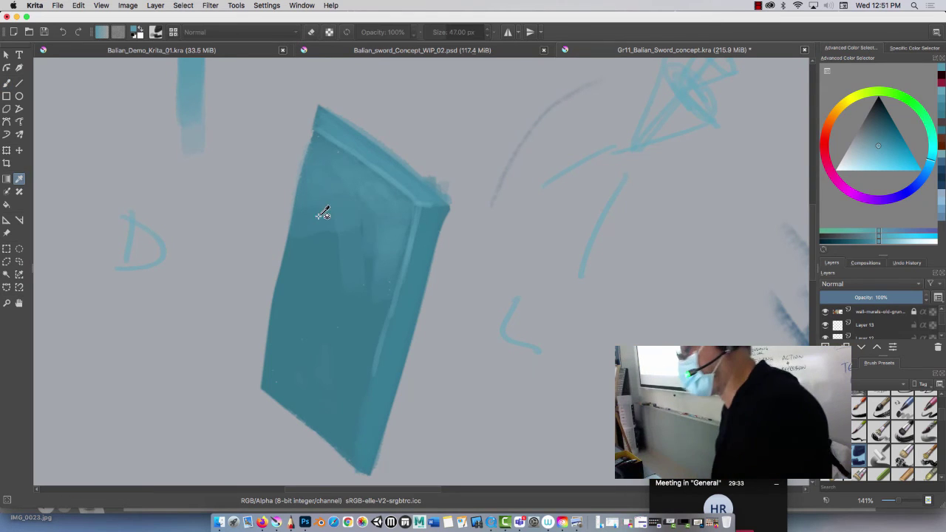
pyautogui.click(325, 215)
pyautogui.press('b')
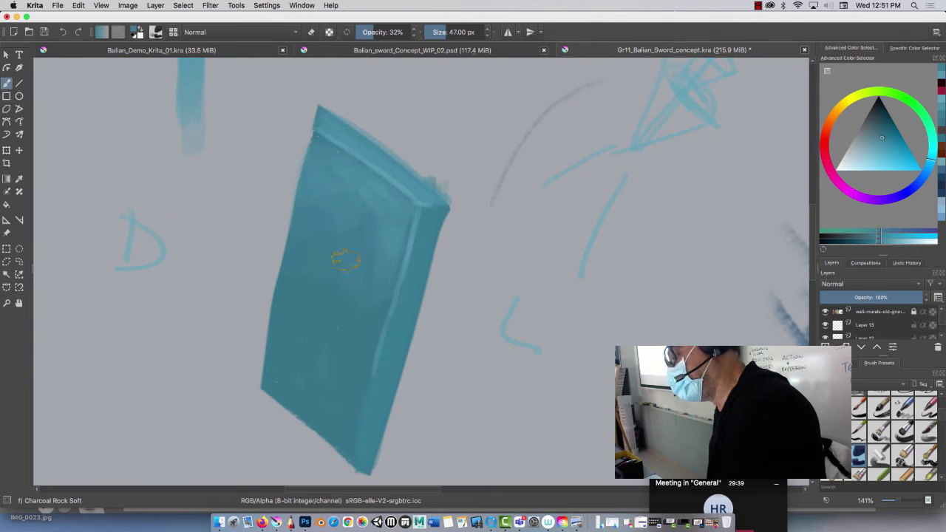
pyautogui.press('p')
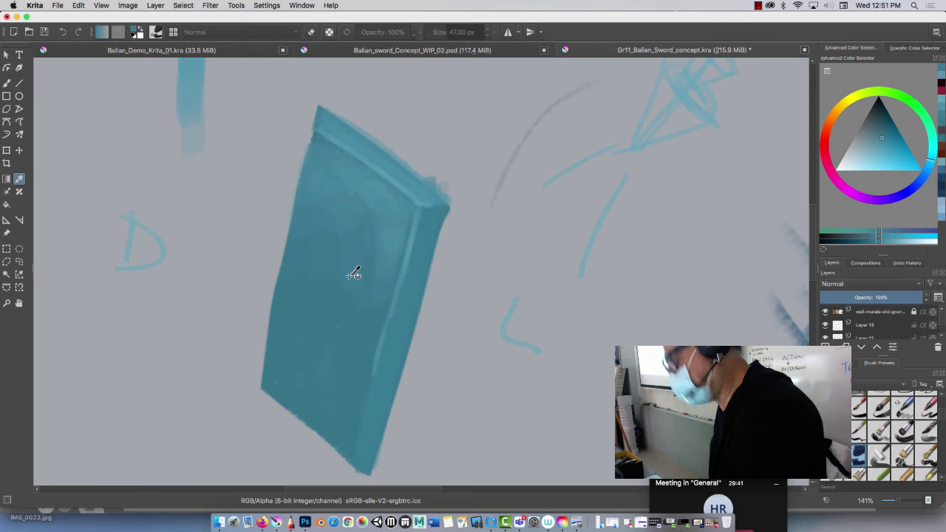
pyautogui.press('b')
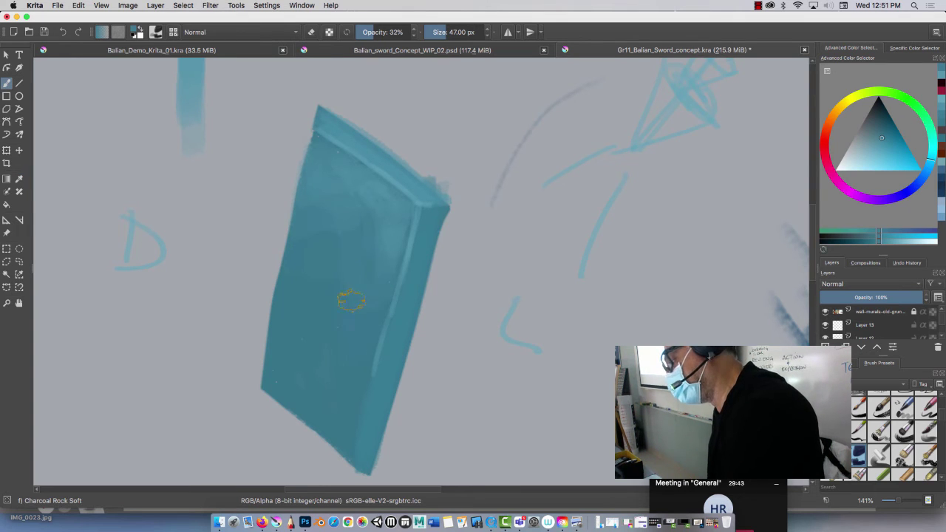
# - Choose progressively darker teals and shade the lower part of the block's front face
pyautogui.click(887, 130)
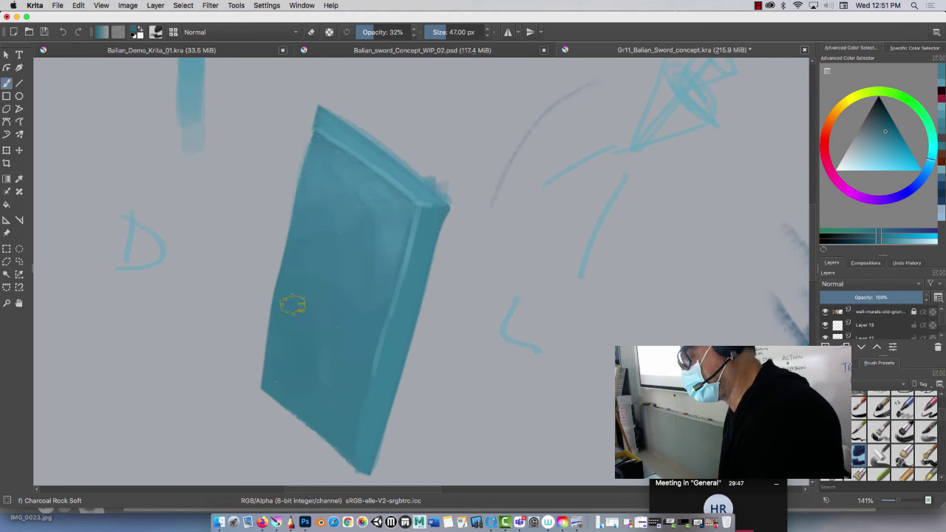
pyautogui.moveTo(310, 346)
pyautogui.mouseDown()
pyautogui.moveTo(345, 445)
pyautogui.moveTo(355, 354)
pyautogui.moveTo(307, 367)
pyautogui.mouseUp()
pyautogui.click(883, 125)
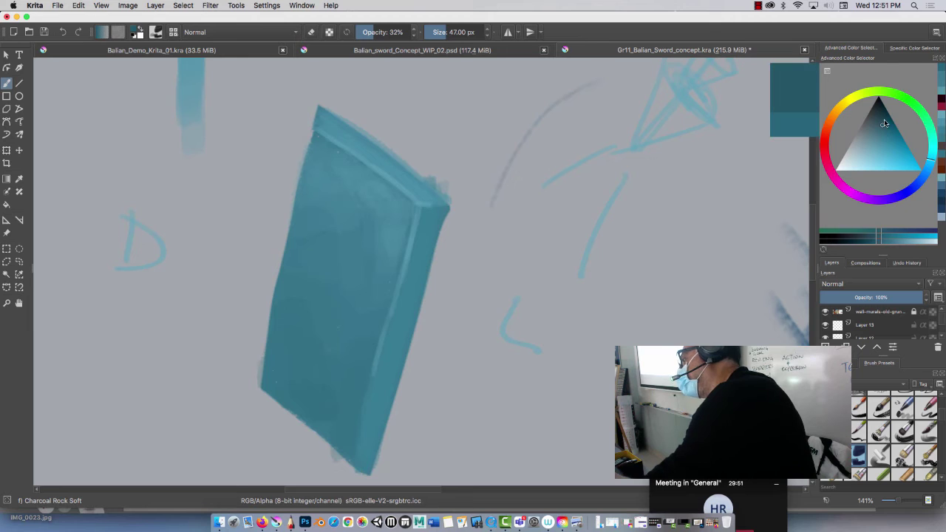
pyautogui.moveTo(308, 377)
pyautogui.mouseDown()
pyautogui.moveTo(299, 318)
pyautogui.moveTo(303, 403)
pyautogui.moveTo(281, 330)
pyautogui.moveTo(272, 381)
pyautogui.moveTo(344, 433)
pyautogui.moveTo(329, 330)
pyautogui.moveTo(290, 296)
pyautogui.moveTo(296, 273)
pyautogui.moveTo(291, 411)
pyautogui.mouseUp()
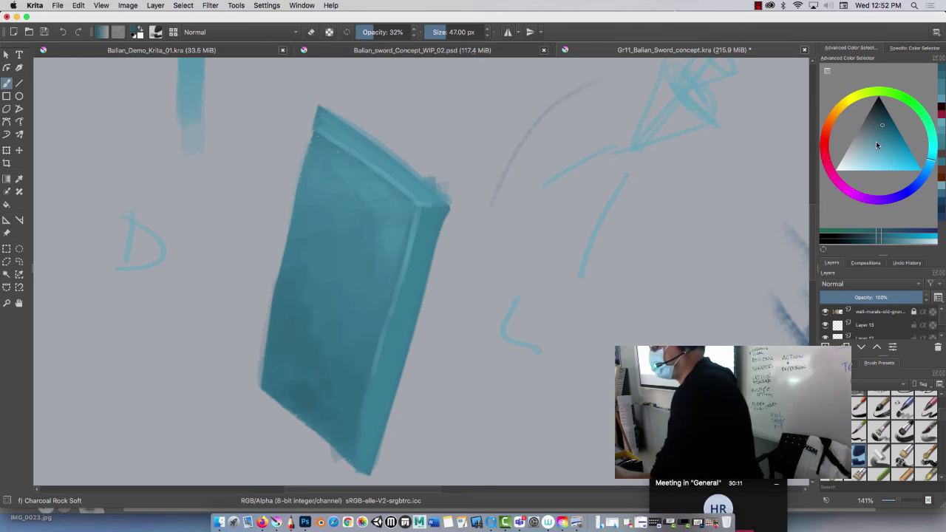
# - Draw fine scratches, an X and a notch outline on the block in pale teal, with a 5 px brush at 100% opacity
pyautogui.click(877, 144)
pyautogui.press('[')
pyautogui.press('[')
pyautogui.press('[')
pyautogui.press('[')
pyautogui.press('[')
pyautogui.press('[')
pyautogui.press('[')
pyautogui.press('[')
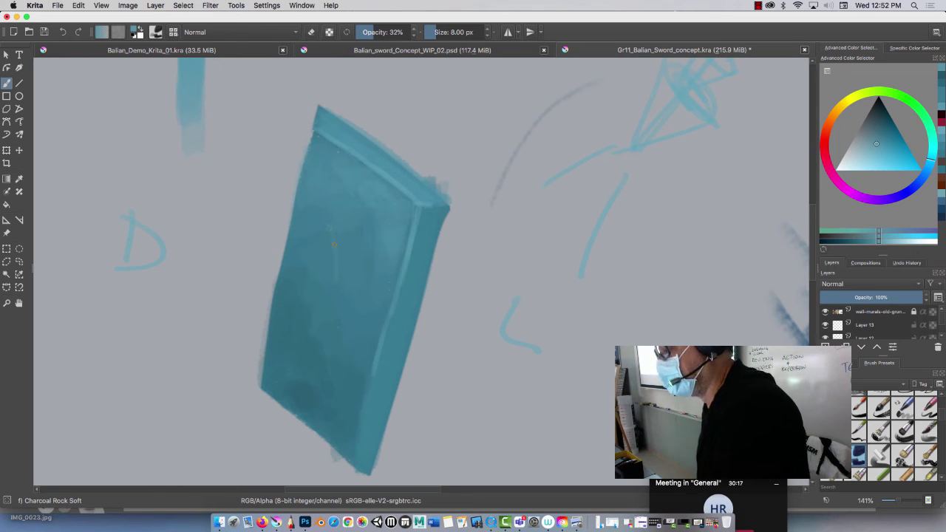
pyautogui.moveTo(366, 32); pyautogui.dragTo(413, 42)
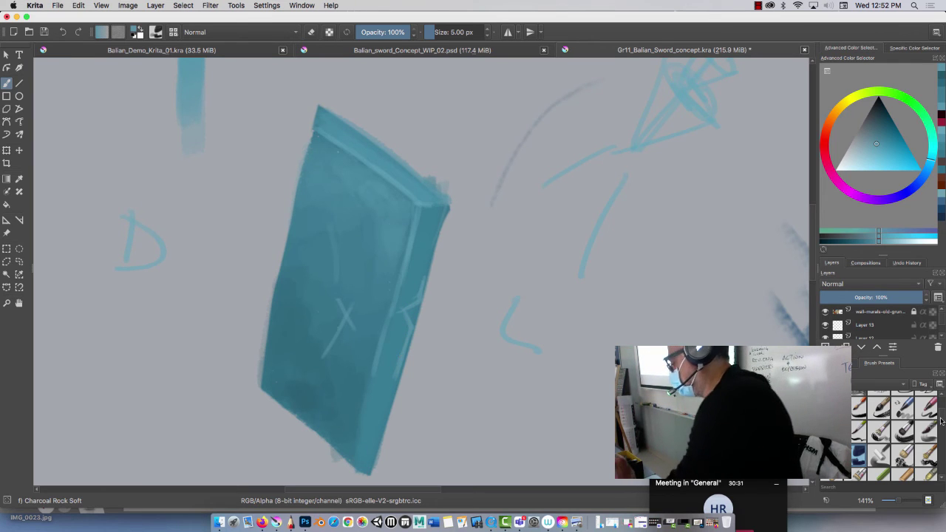
# - Cut the outlined notch out of the block's side edge using the Eraser Circle brush at 22 px
pyautogui.scroll(5, 894, 436)
pyautogui.press('e')
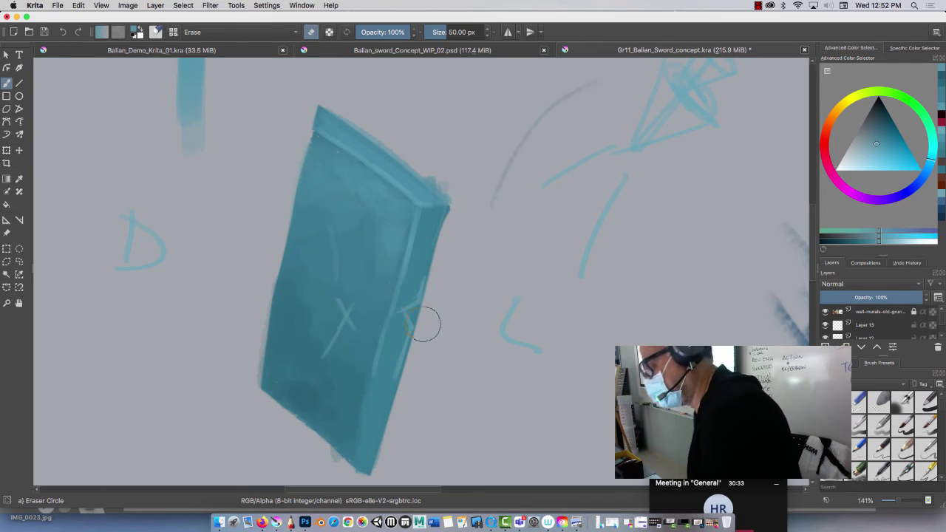
pyautogui.press('[')
pyautogui.press('[')
pyautogui.press('[')
pyautogui.press('[')
pyautogui.press('[')
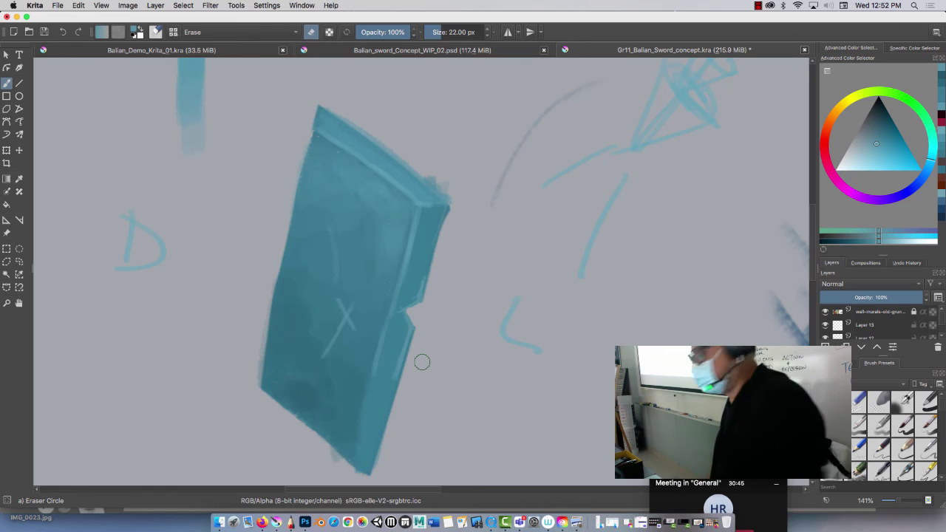
# - Return to the Charcoal Rock Soft brush, sample teal near the notch, and paint its inner face darker at 8 px
pyautogui.scroll(-3, 940, 418)
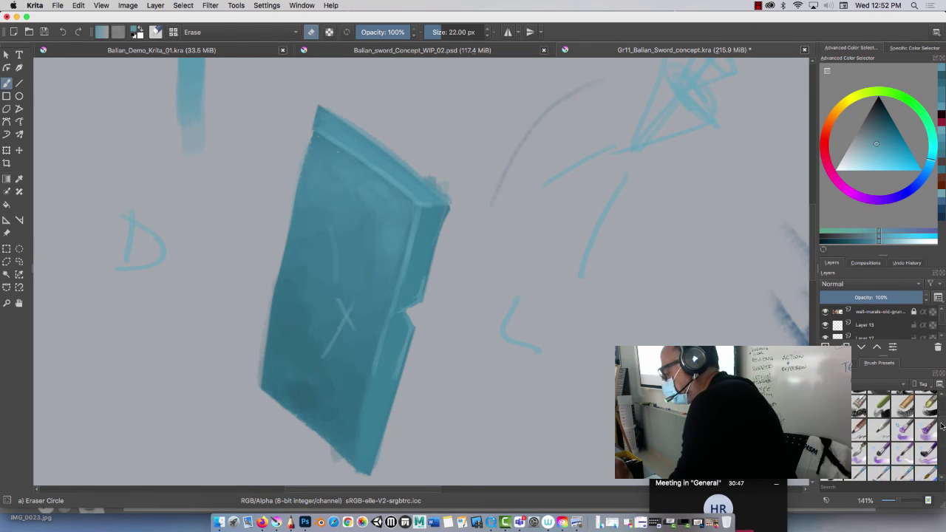
pyautogui.scroll(-3, 942, 426)
pyautogui.click(859, 446)
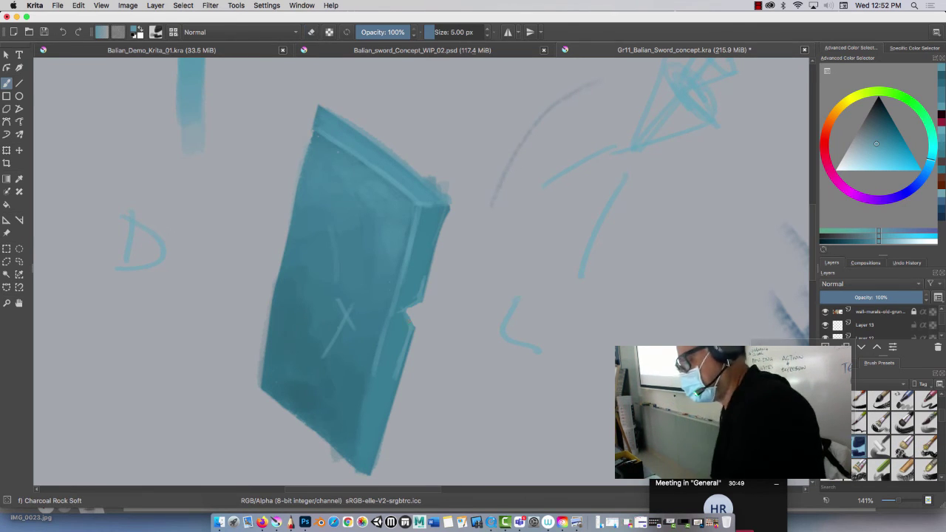
pyautogui.press('p')
pyautogui.click(412, 314)
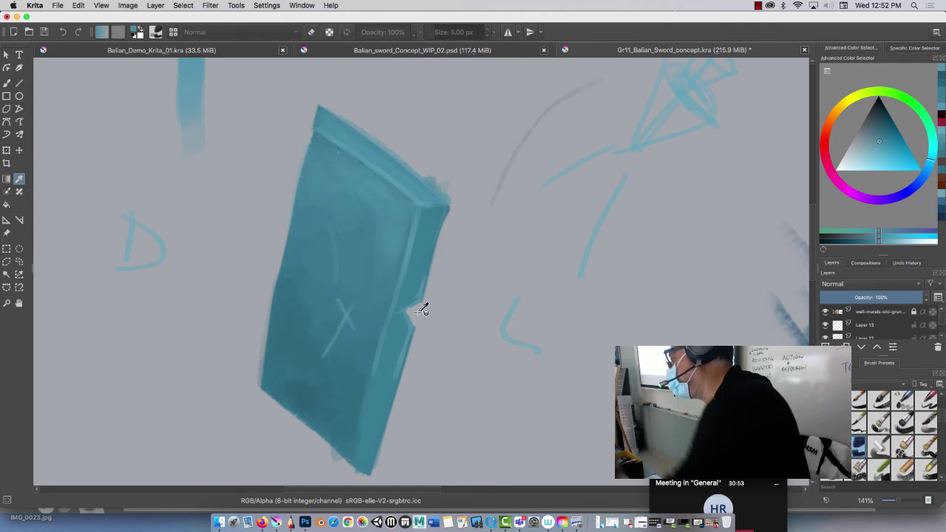
pyautogui.moveTo(422, 309); pyautogui.dragTo(420, 297)
pyautogui.press('b')
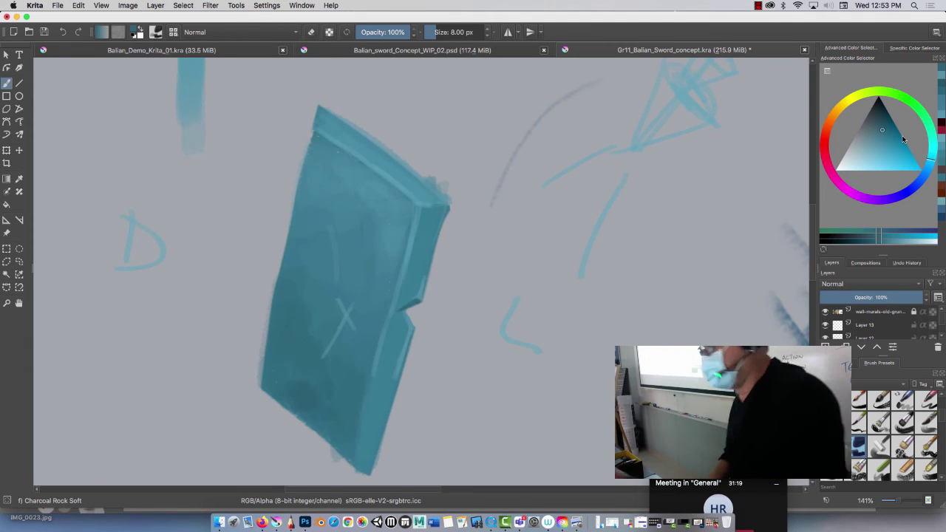
# - Sample the light teal from the bevel corner and paint a highlight along the notch's upper edge
pyautogui.press('p')
pyautogui.click(421, 205)
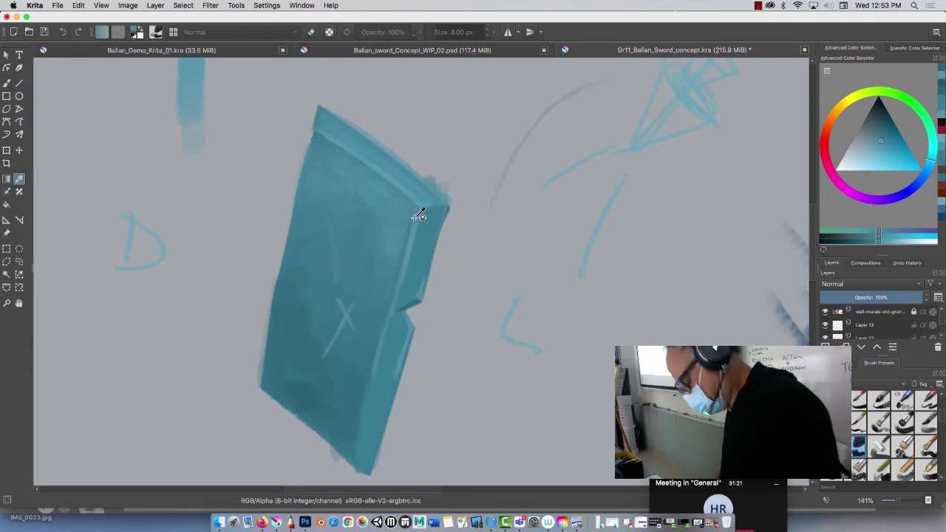
pyautogui.press('b')
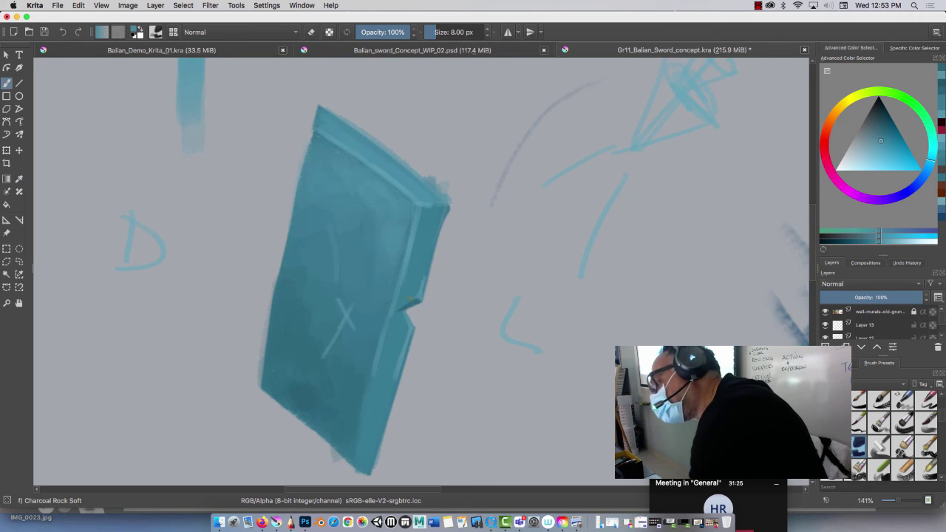
pyautogui.moveTo(415, 298); pyautogui.dragTo(411, 298)
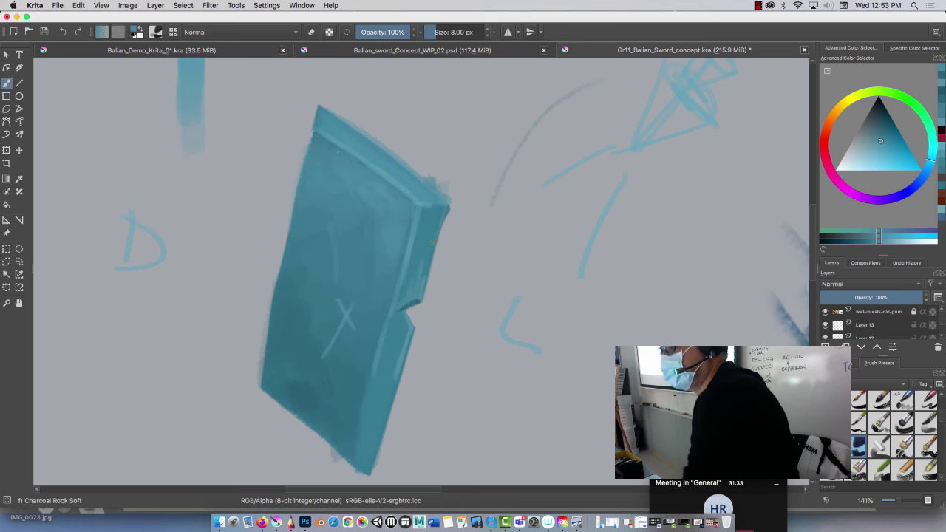
# - Paint paler teal highlights around the notch at 49% opacity, and shade below it in darker teal with an 11 px brush
pyautogui.click(881, 143)
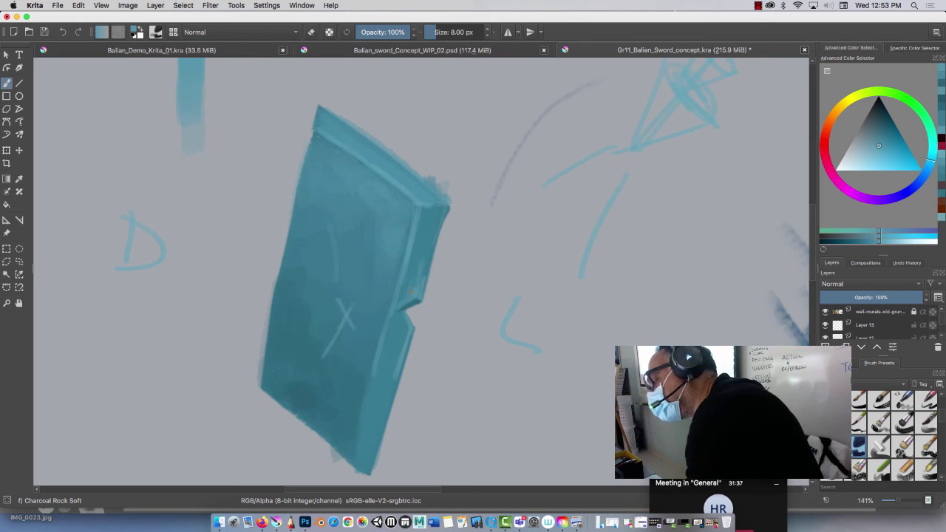
pyautogui.moveTo(389, 33); pyautogui.dragTo(383, 33)
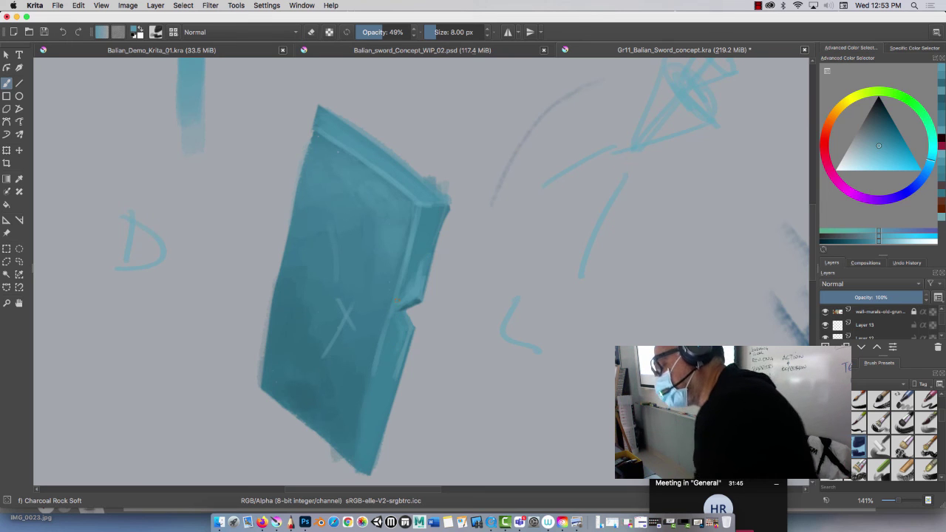
pyautogui.click(883, 132)
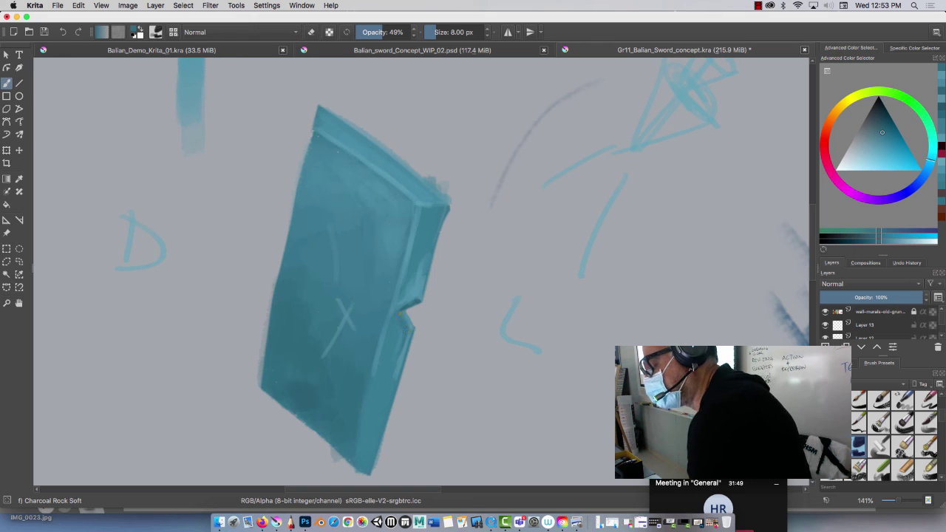
pyautogui.press(']')
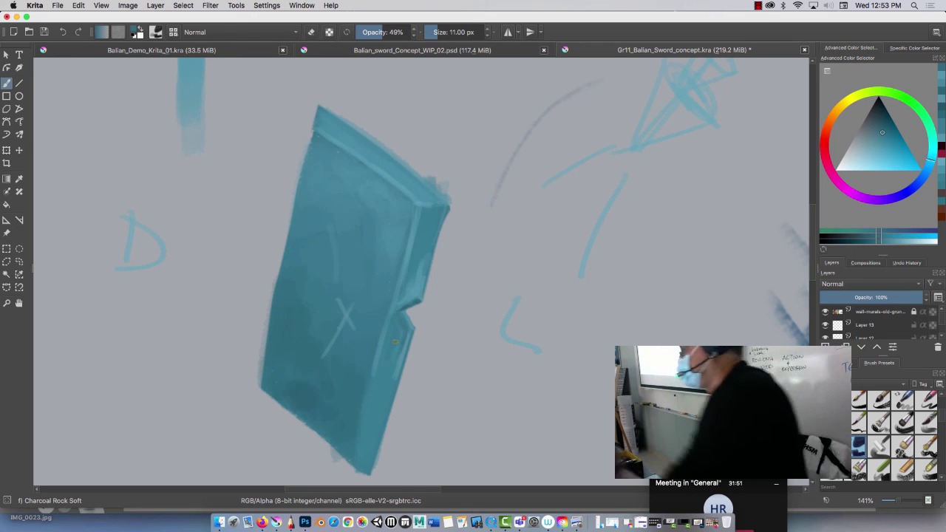
# - Choose a dark crimson and paint rust patches below the notch and inside the front face's upper corner
pyautogui.click(825, 148)
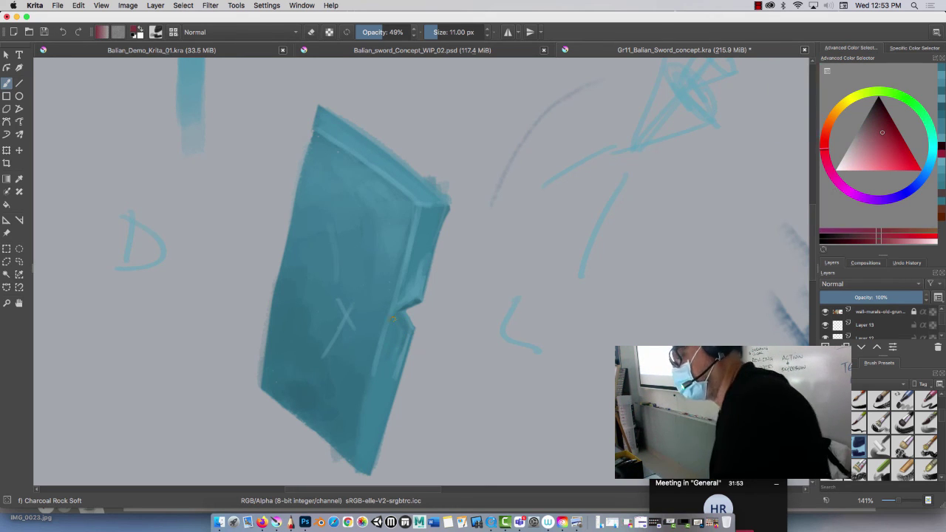
pyautogui.moveTo(402, 345); pyautogui.dragTo(397, 363)
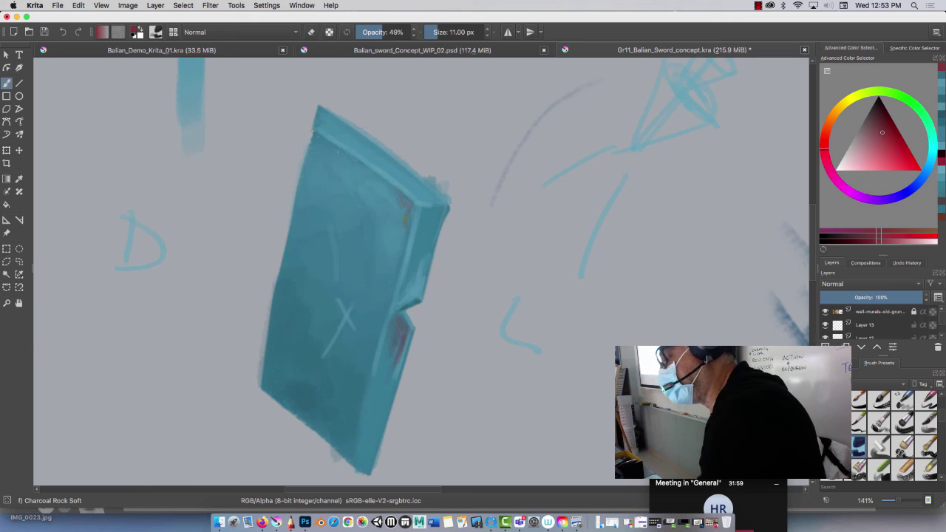
pyautogui.moveTo(405, 216); pyautogui.dragTo(398, 248)
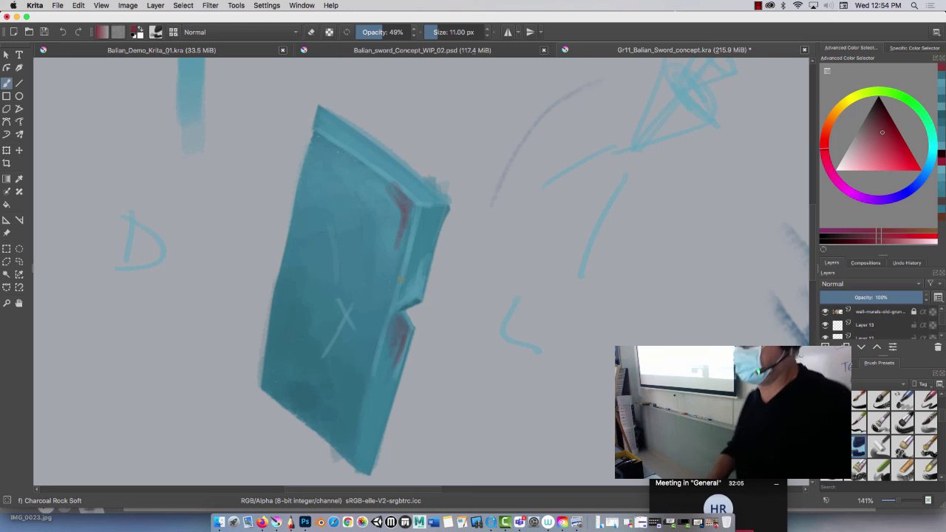
# - Glaze green over the upper part of the front face with a 35 px brush at 20% opacity
pyautogui.click(921, 111)
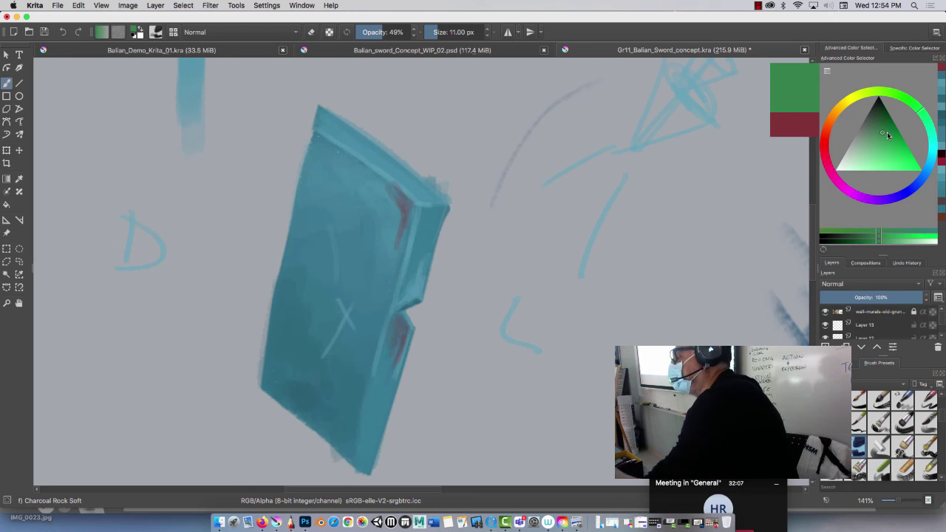
pyautogui.press(']')
pyautogui.press(']')
pyautogui.press(']')
pyautogui.press(']')
pyautogui.press(']')
pyautogui.press(']')
pyautogui.press(']')
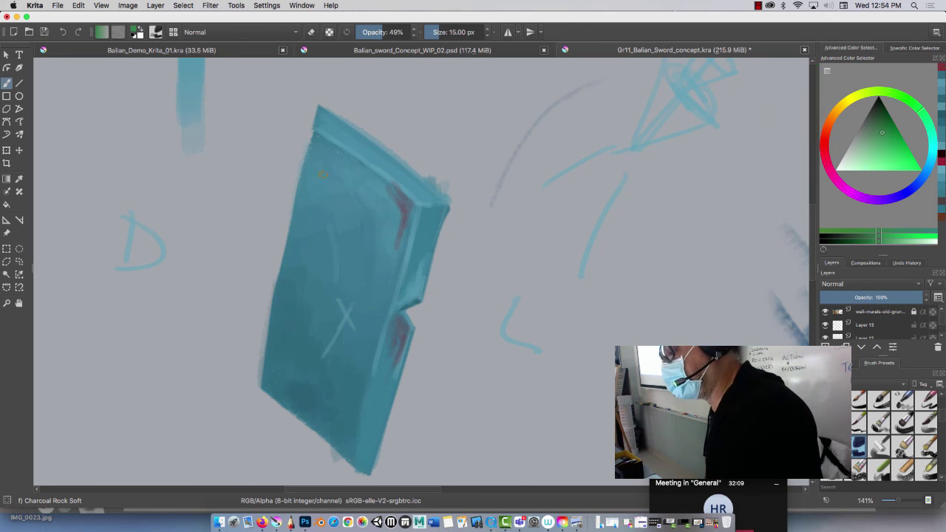
pyautogui.press(']')
pyautogui.moveTo(368, 32); pyautogui.dragTo(367, 32)
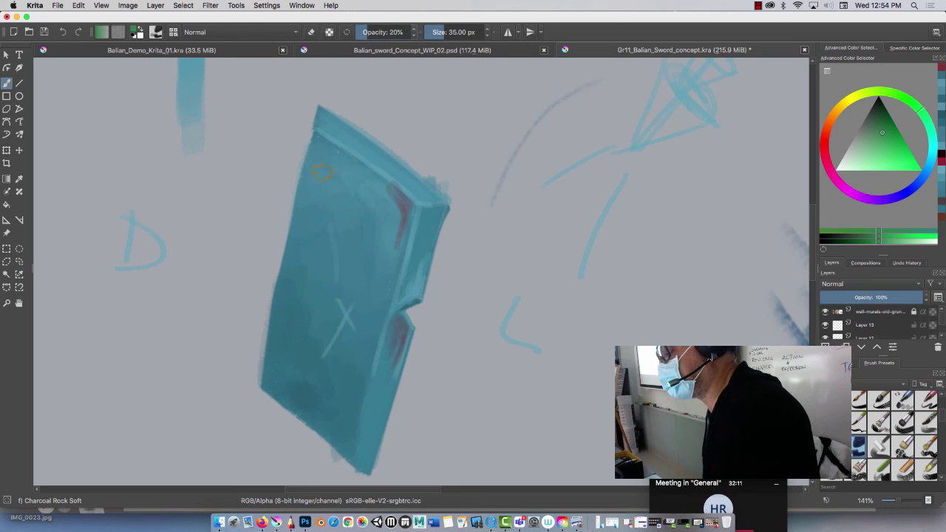
pyautogui.moveTo(330, 177); pyautogui.dragTo(327, 152)
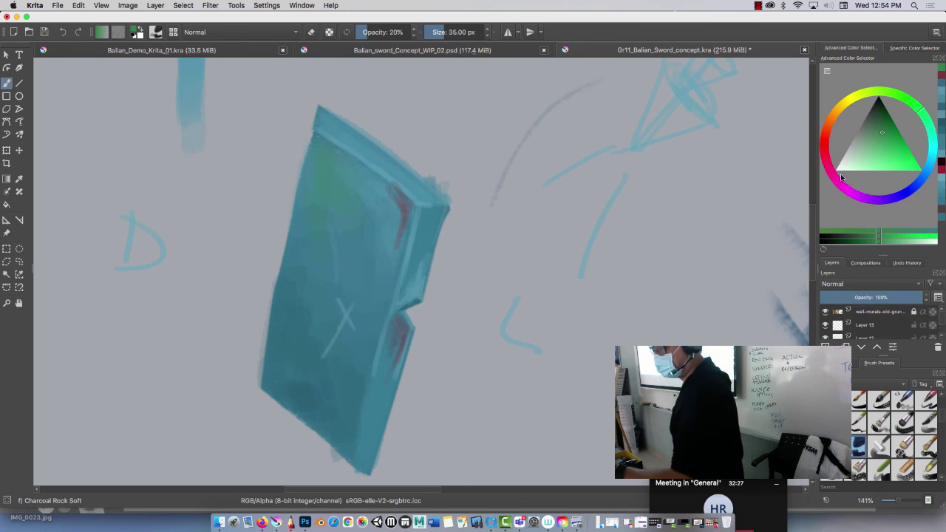
# - Glaze magenta over the middle and lower front face, and undo the last stroke
pyautogui.moveTo(842, 181); pyautogui.dragTo(889, 167)
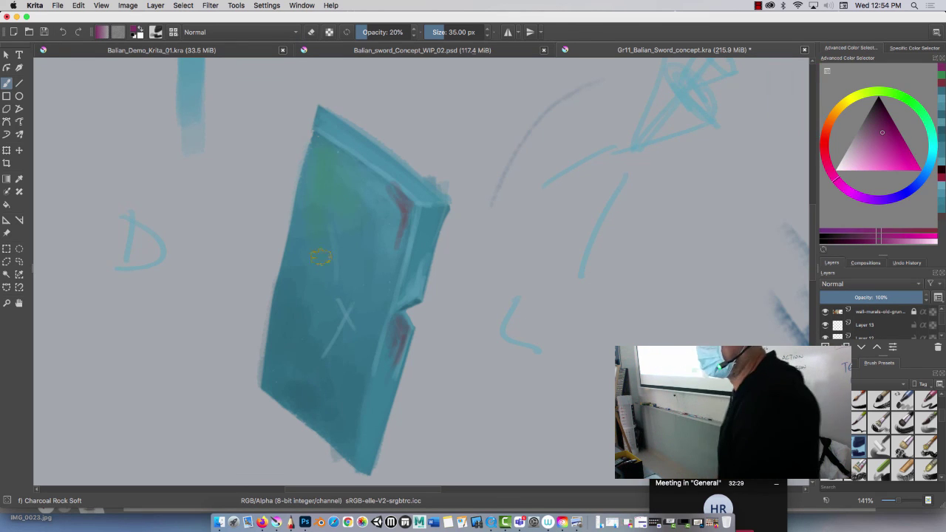
pyautogui.moveTo(333, 312)
pyautogui.mouseDown()
pyautogui.moveTo(313, 271)
pyautogui.moveTo(337, 300)
pyautogui.moveTo(345, 280)
pyautogui.moveTo(326, 305)
pyautogui.mouseUp()
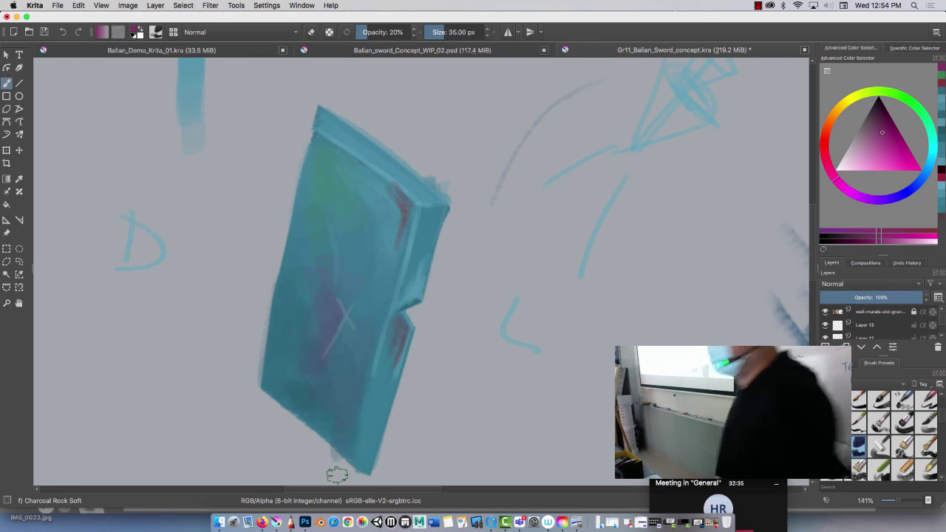
pyautogui.hotkey('ctrl', 'z')
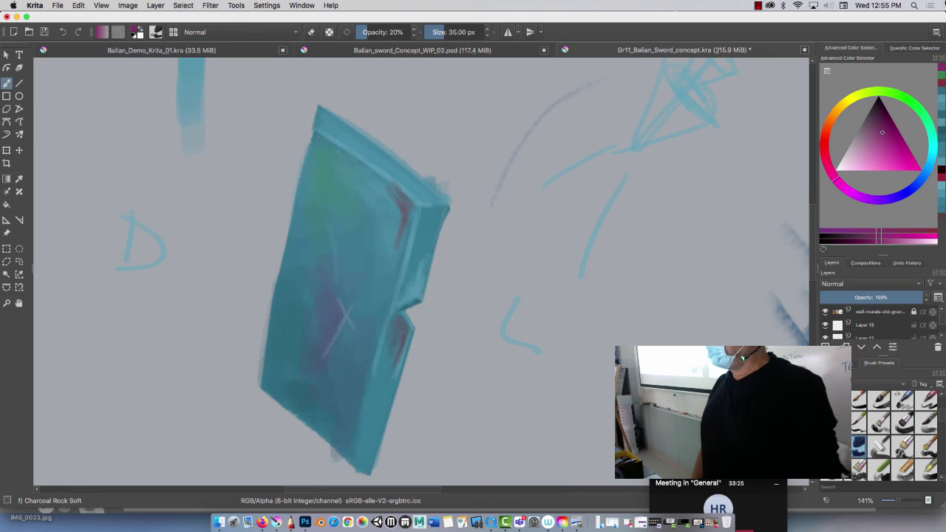
pyautogui.click(758, 6)
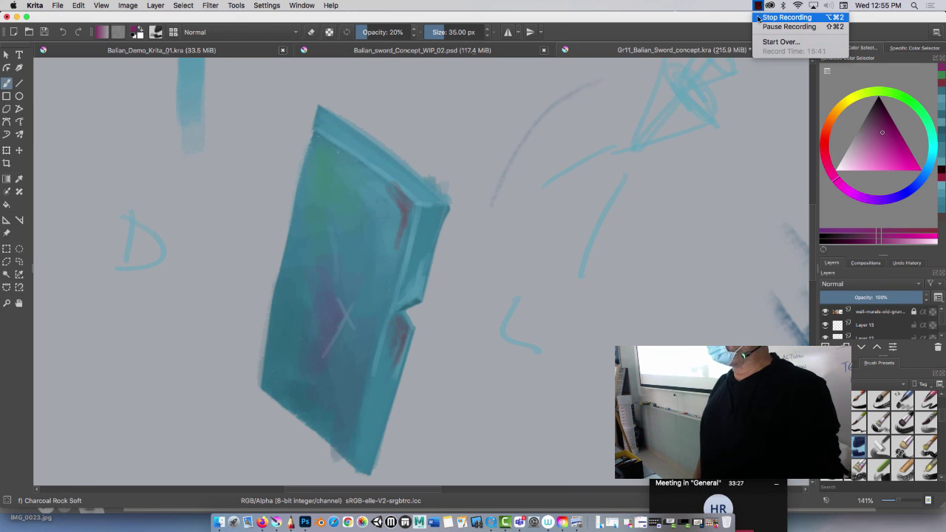